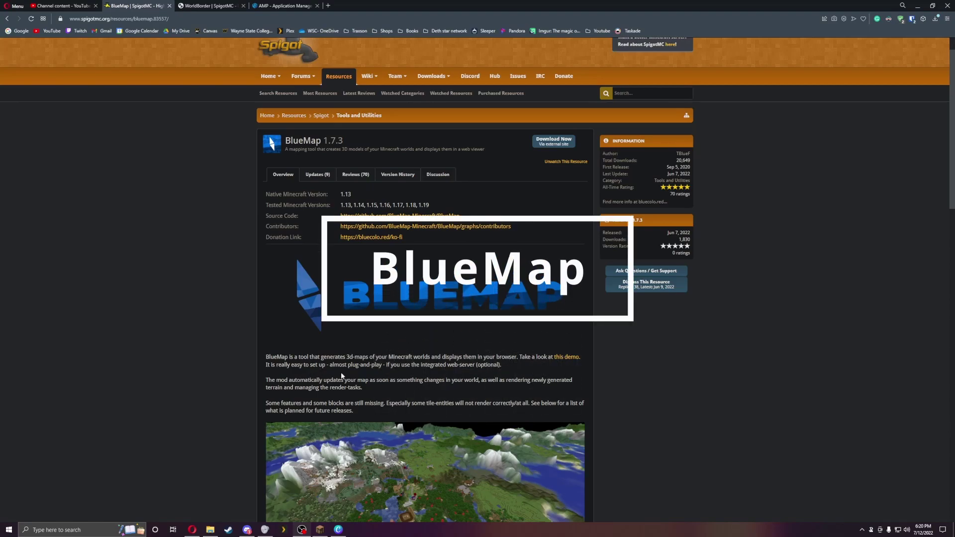
Look through the BlueMap 1.7.3 resource page on SpigotMC and download the plugin from its external site.
{"action": "scroll", "coordinate": [357, 376], "scroll_direction": "down", "scroll_amount": 6}
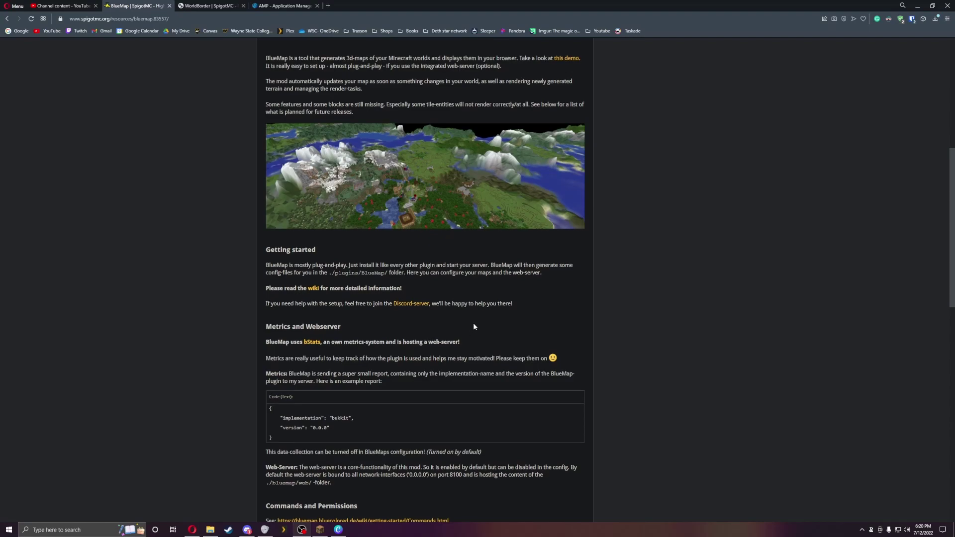
{"action": "scroll", "coordinate": [472, 322], "scroll_direction": "down", "scroll_amount": 5}
{"action": "scroll", "coordinate": [472, 320], "scroll_direction": "up", "scroll_amount": 6}
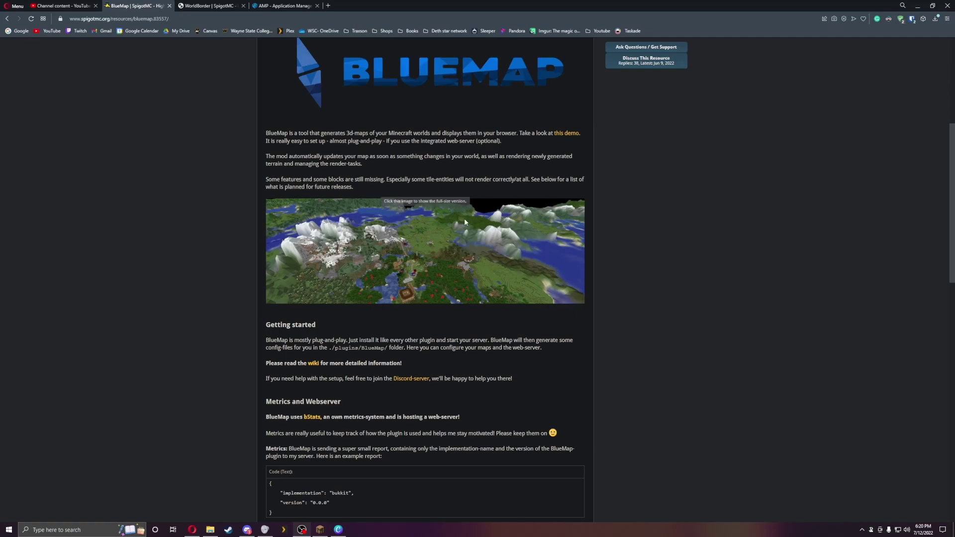
{"action": "scroll", "coordinate": [496, 240], "scroll_direction": "up", "scroll_amount": 5}
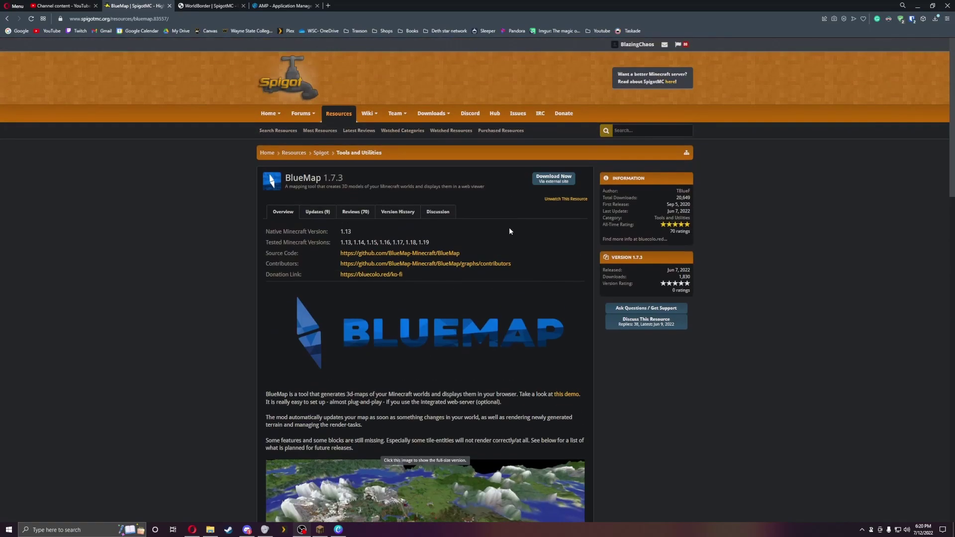
{"action": "left_click", "coordinate": [557, 185]}
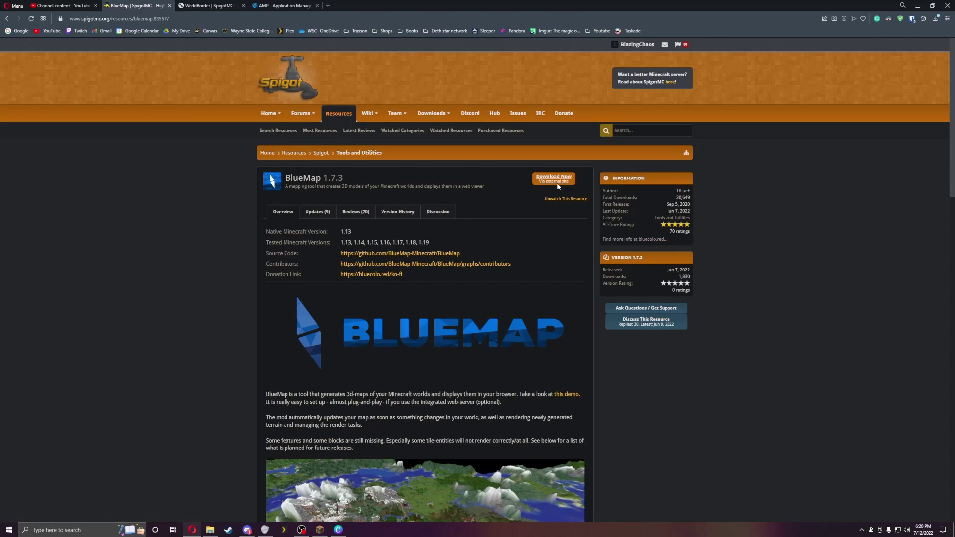
{"action": "left_click", "coordinate": [293, 159]}
Switch to AMP and upload BlueMap-1.7.3-spigot.jar from the computer into the Survival server's plugins folder.
{"action": "key", "text": "ctrl+Tab"}
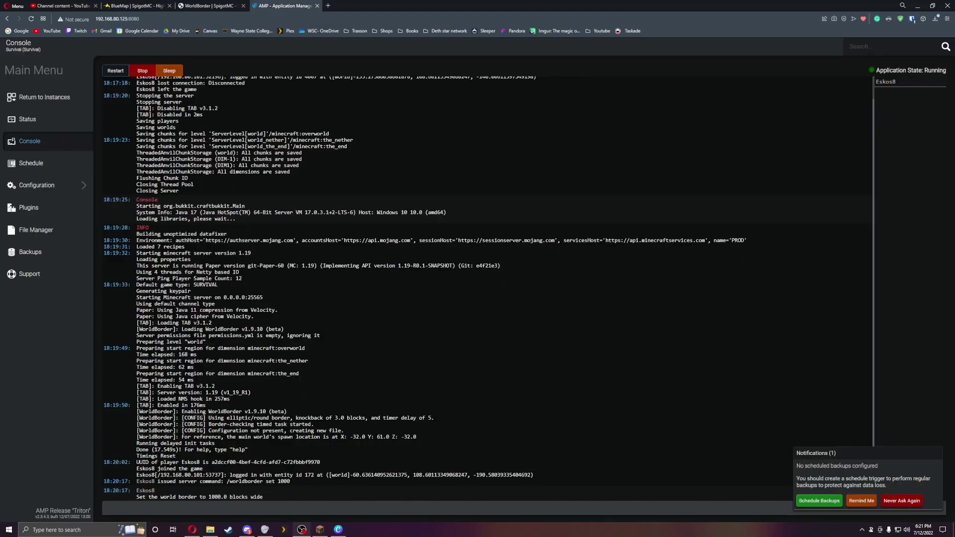
{"action": "left_click", "coordinate": [45, 229]}
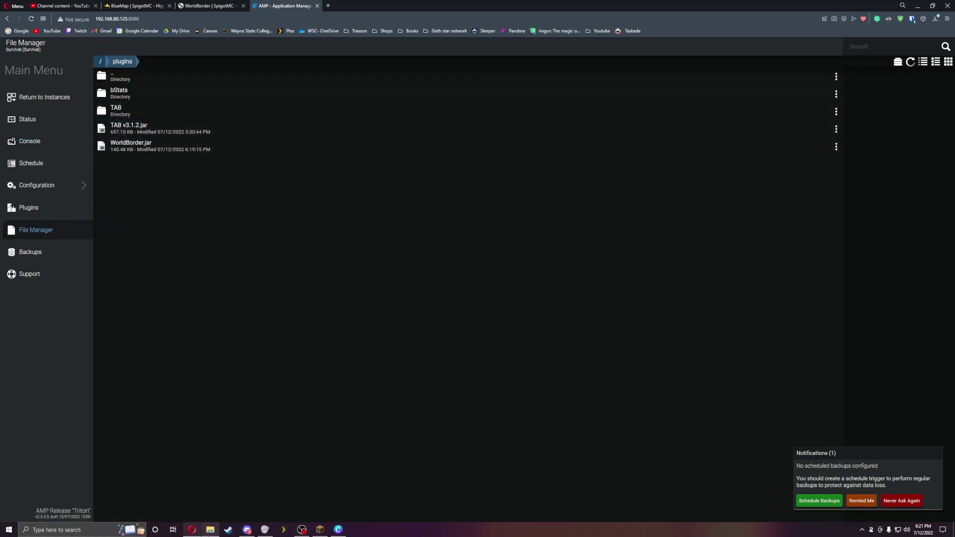
{"action": "left_click", "coordinate": [210, 530]}
{"action": "left_click", "coordinate": [511, 142]}
{"action": "left_click_drag", "start_coordinate": [199, 348], "coordinate": [189, 291]}
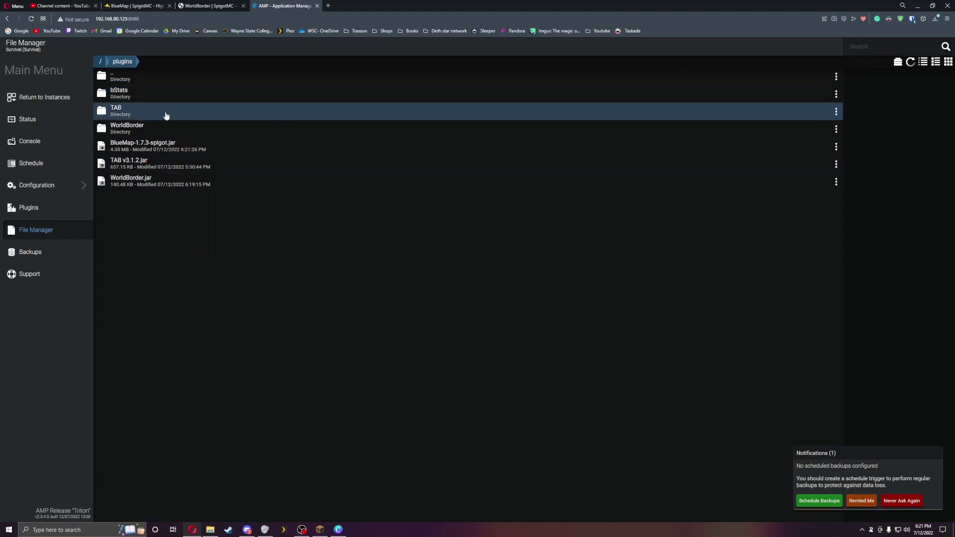
Restart the Survival server and check its startup log in the console.
{"action": "left_click", "coordinate": [38, 121]}
{"action": "left_click", "coordinate": [121, 155]}
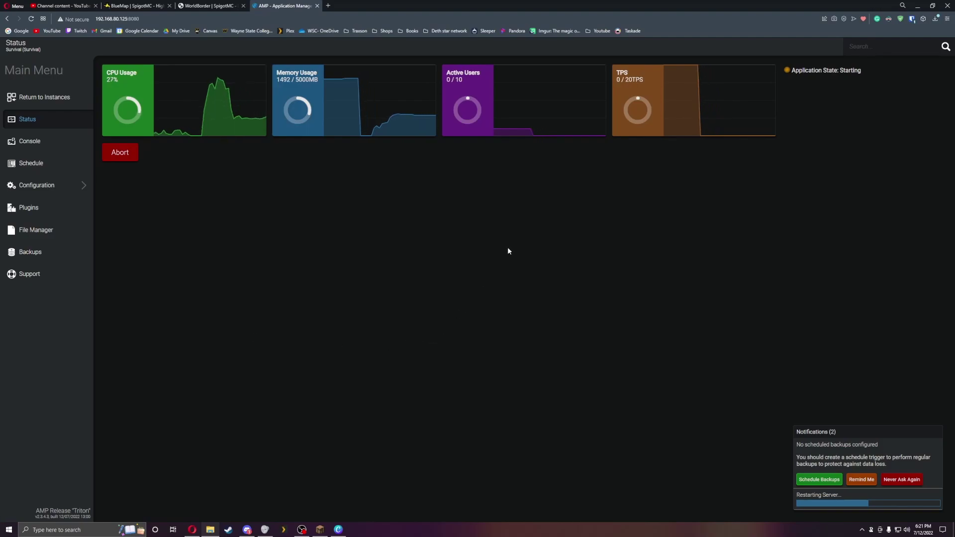
{"action": "left_click", "coordinate": [29, 145]}
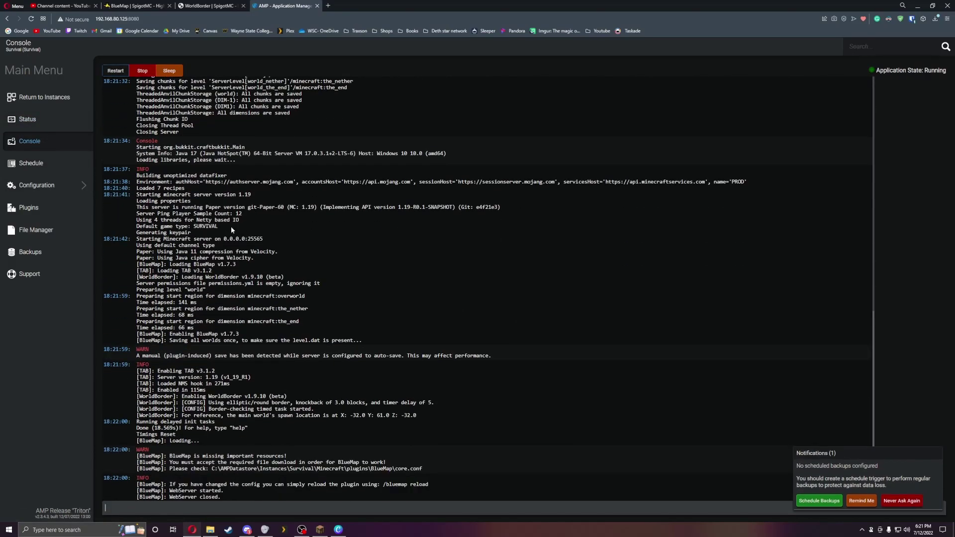
Refresh the server's plugins folder and open plugin.conf from the BlueMap directory.
{"action": "left_click", "coordinate": [38, 234]}
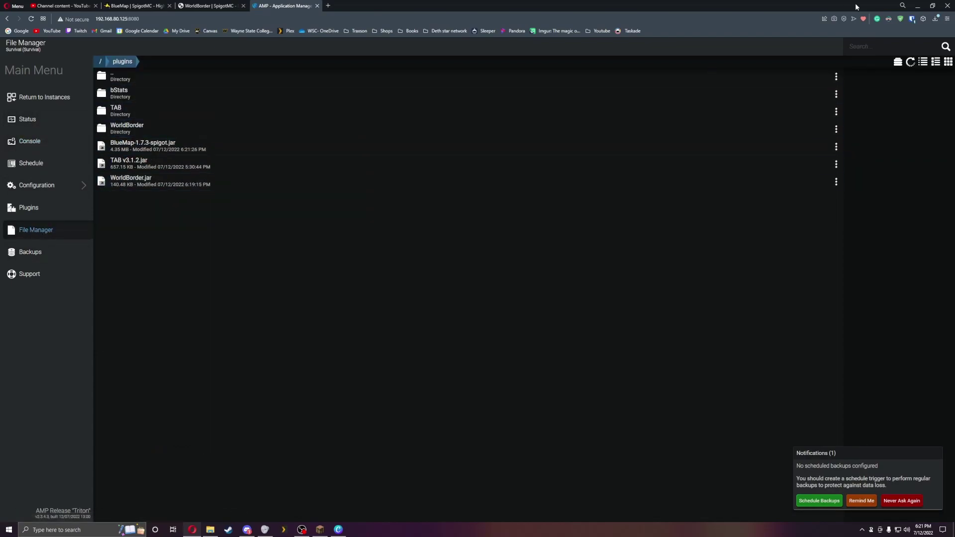
{"action": "left_click", "coordinate": [910, 62]}
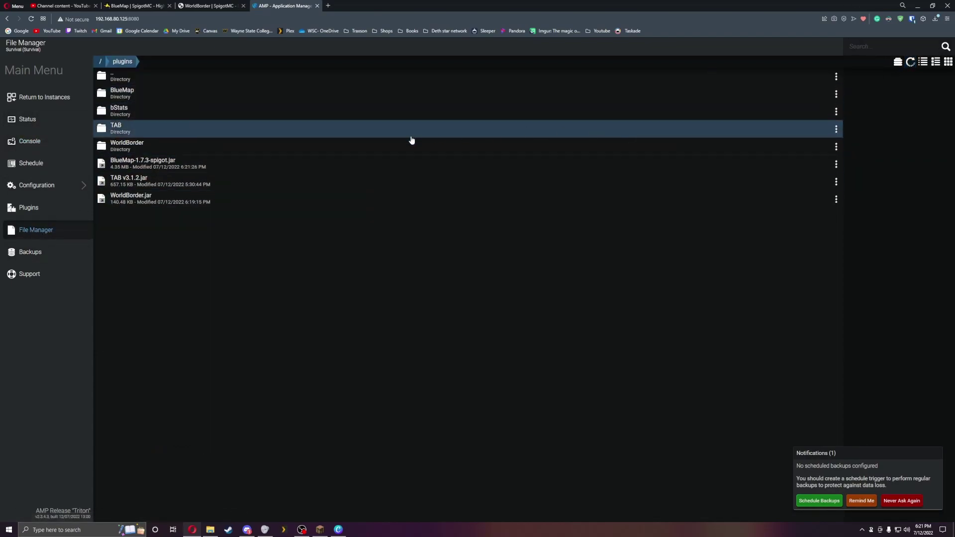
{"action": "left_click", "coordinate": [134, 95]}
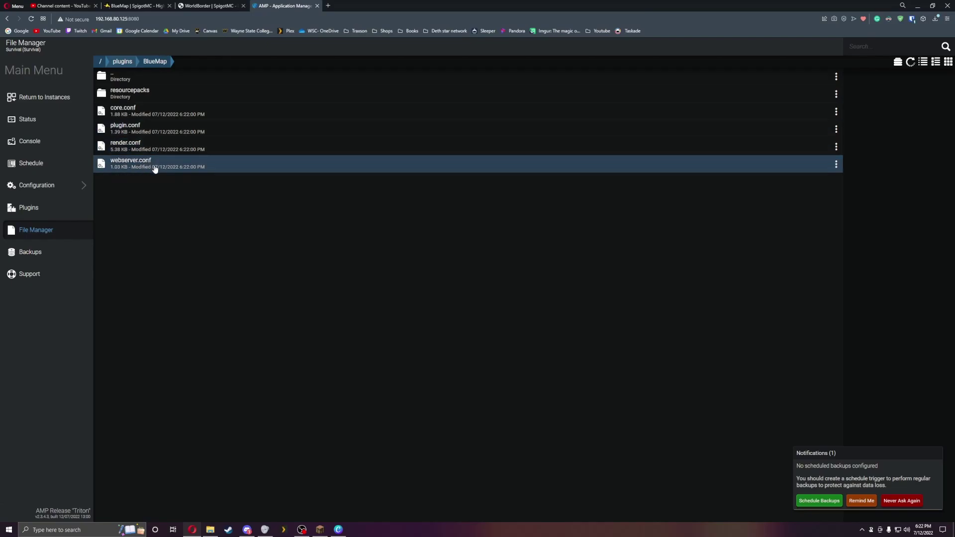
{"action": "double_click", "coordinate": [133, 129]}
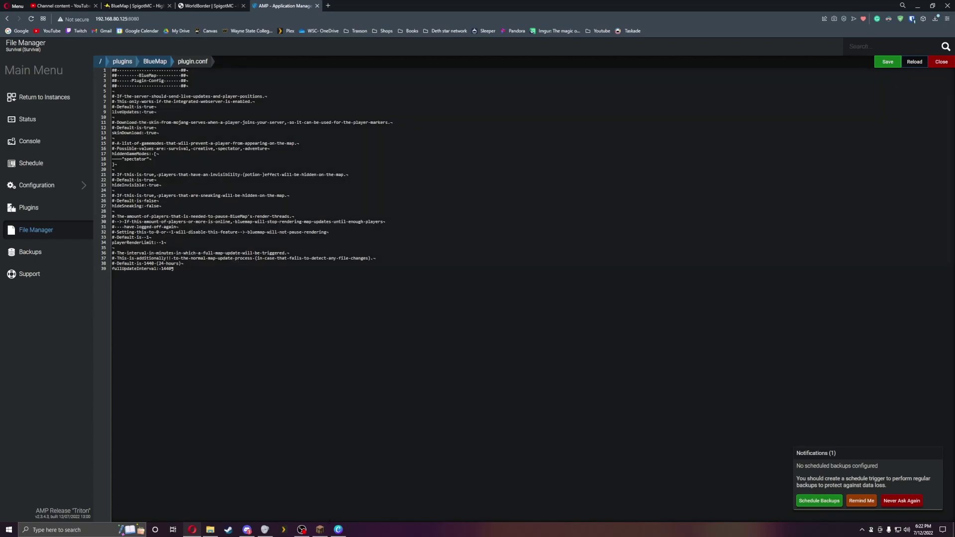
Open Notepad++ and paste the contents of plugin.conf into a new document.
{"action": "left_click", "coordinate": [79, 529]}
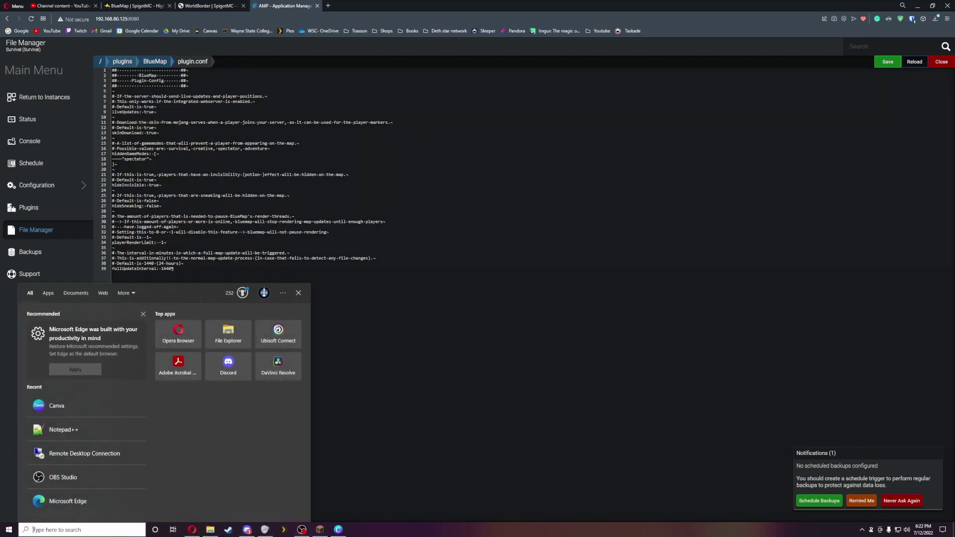
{"action": "type", "text": "notepad"}
{"action": "key", "text": "Return"}
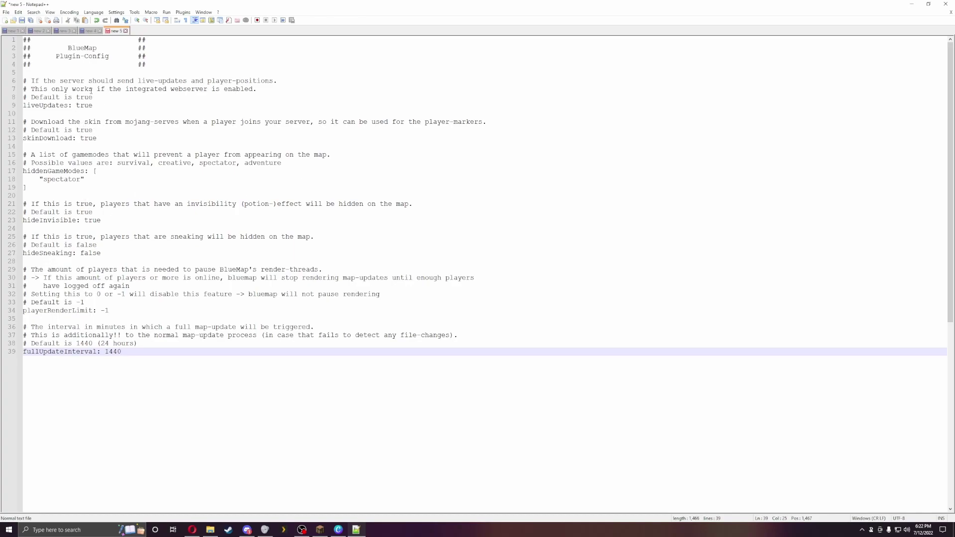
Examine the plugin.conf options for live updates, skin download, hidden game modes, invisible players and sneaking players.
{"action": "left_click_drag", "start_coordinate": [40, 97], "coordinate": [121, 103]}
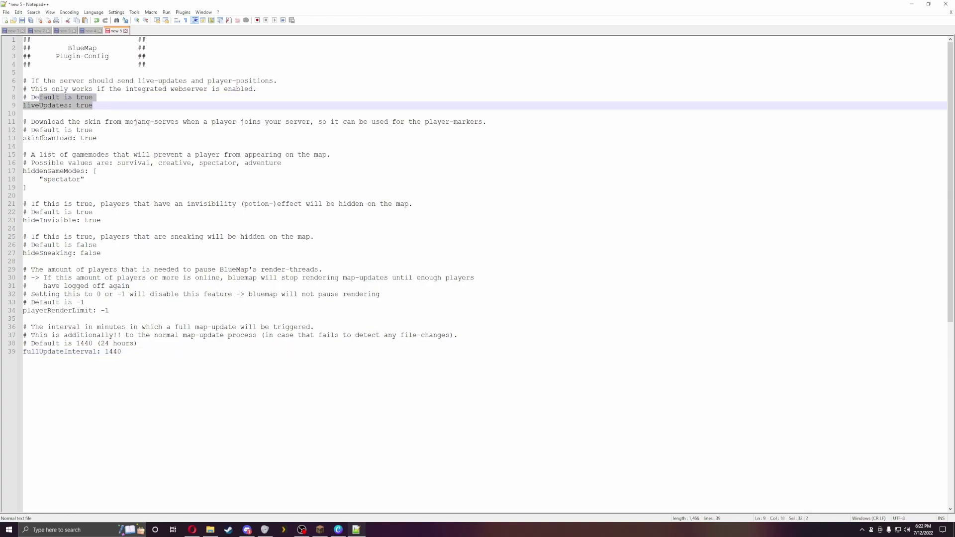
{"action": "left_click_drag", "start_coordinate": [36, 131], "coordinate": [94, 130]}
{"action": "left_click_drag", "start_coordinate": [36, 139], "coordinate": [107, 138]}
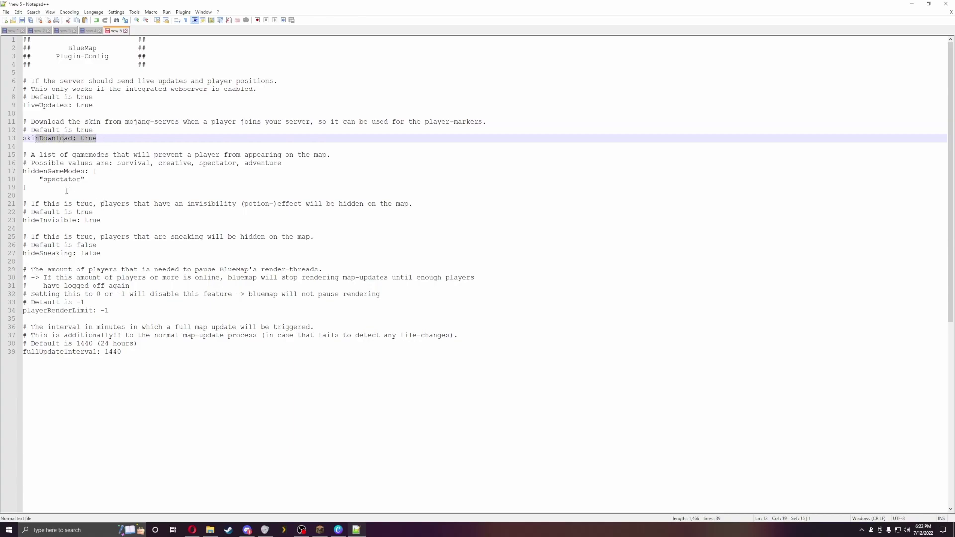
{"action": "left_click_drag", "start_coordinate": [40, 179], "coordinate": [89, 179]}
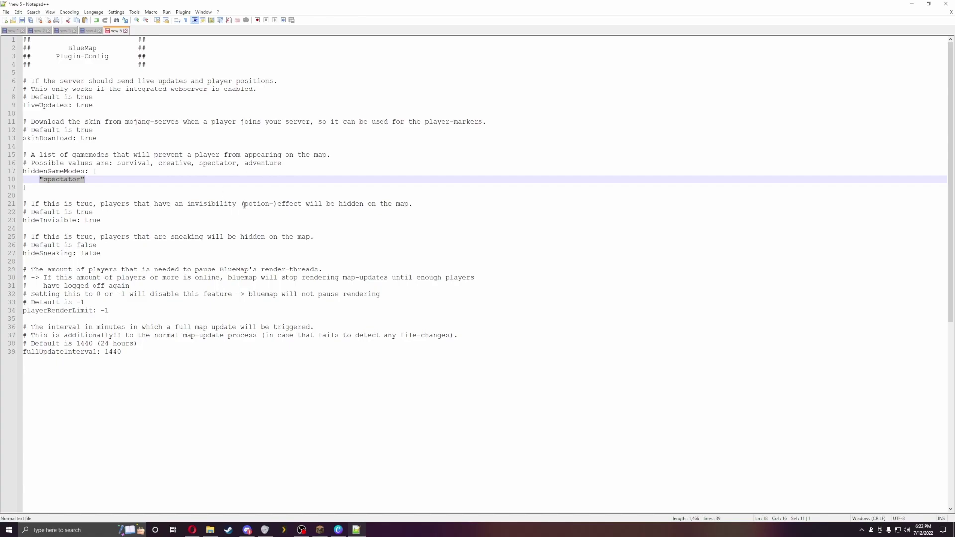
{"action": "left_click_drag", "start_coordinate": [112, 225], "coordinate": [27, 221]}
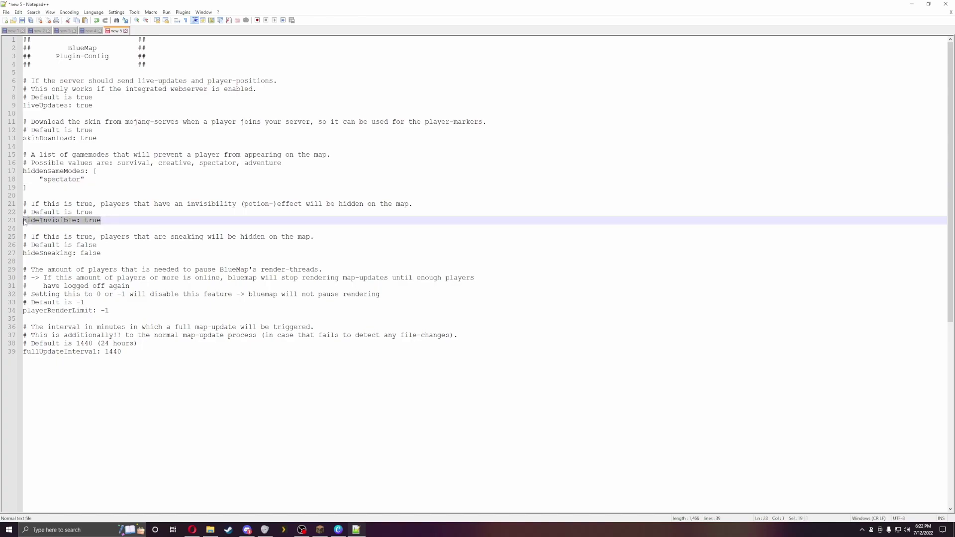
{"action": "left_click_drag", "start_coordinate": [106, 254], "coordinate": [32, 255]}
{"action": "left_click", "coordinate": [43, 259]}
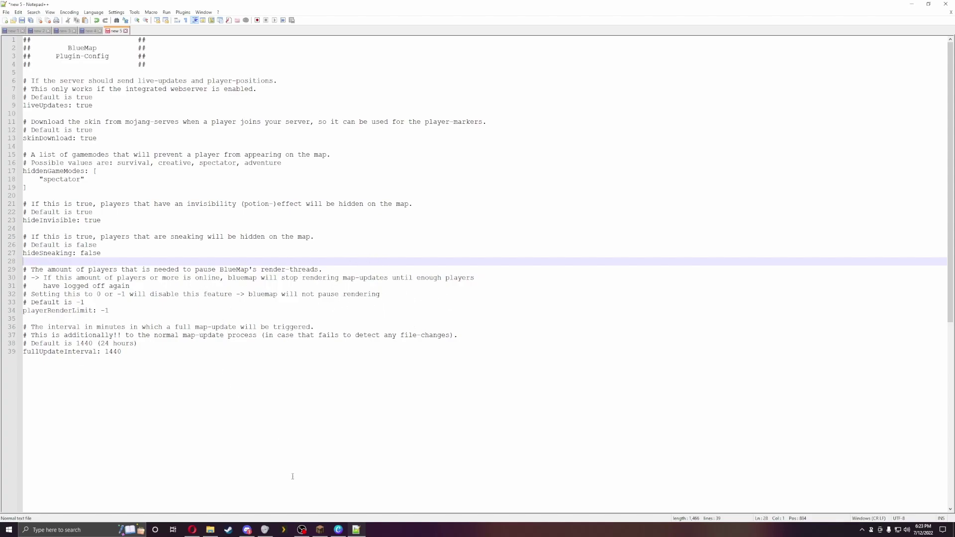
Return to AMP, close plugin.conf and open render.conf from the BlueMap folder.
{"action": "left_click", "coordinate": [192, 530]}
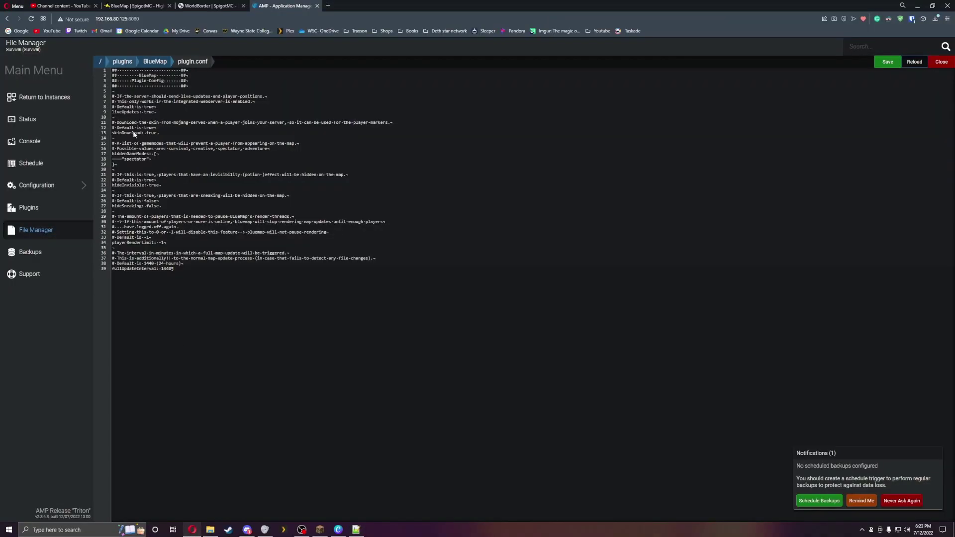
{"action": "left_click", "coordinate": [941, 62]}
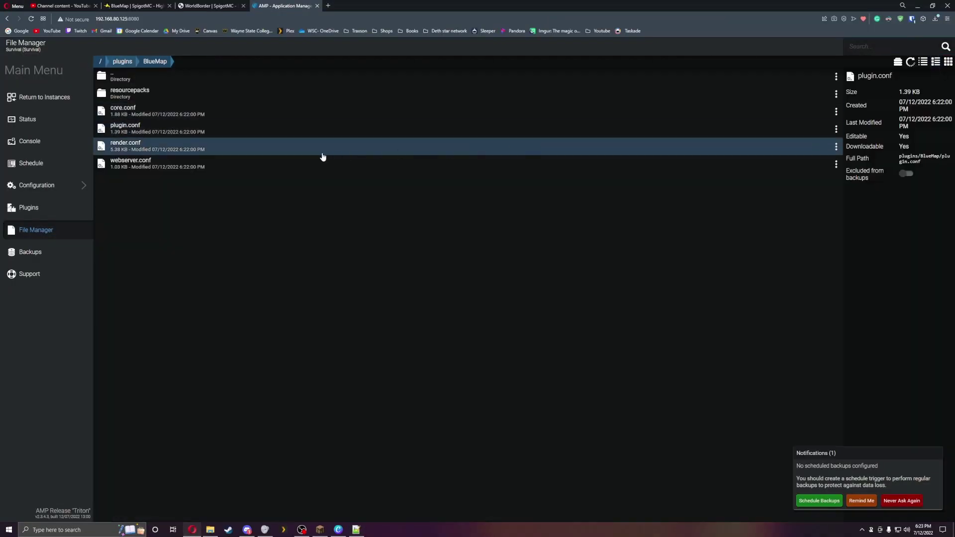
{"action": "double_click", "coordinate": [154, 145]}
{"action": "left_click", "coordinate": [239, 158]}
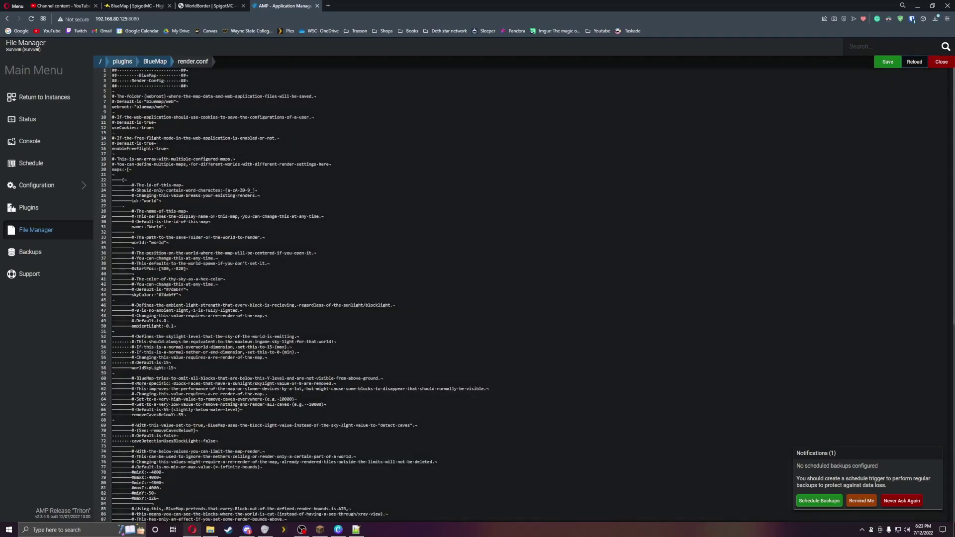
Replace all the plugin.conf text in Notepad++ with the contents of render.conf.
{"action": "left_click", "coordinate": [356, 530]}
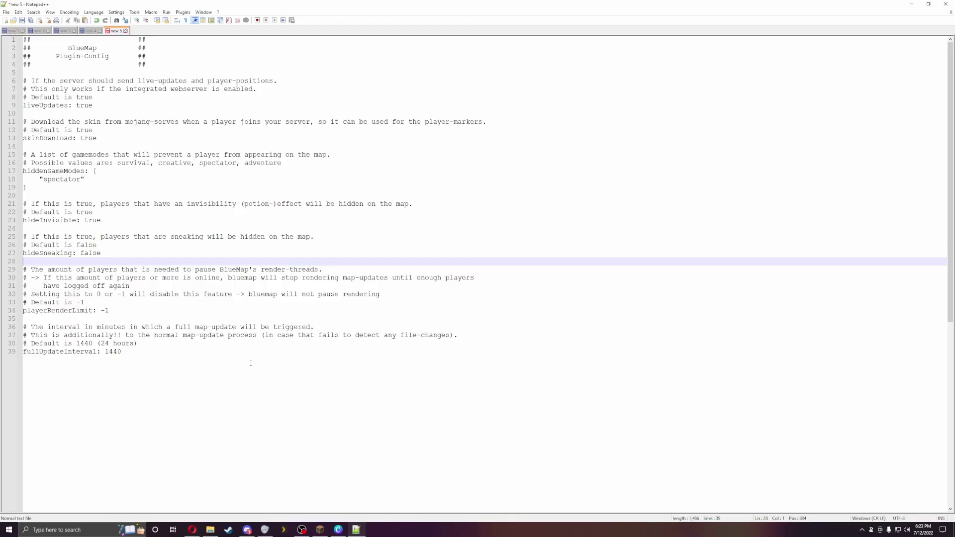
{"action": "left_click", "coordinate": [223, 327]}
{"action": "key", "text": "BackSpace"}
{"action": "key", "text": "BackSpace"}
{"action": "key", "text": "BackSpace"}
{"action": "key", "text": "ctrl+a"}
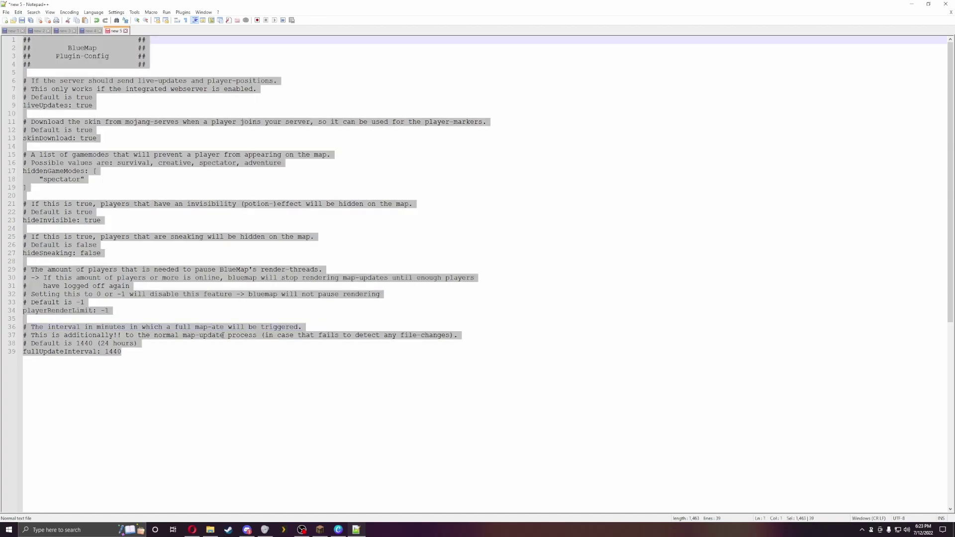
{"action": "key", "text": "ctrl+v"}
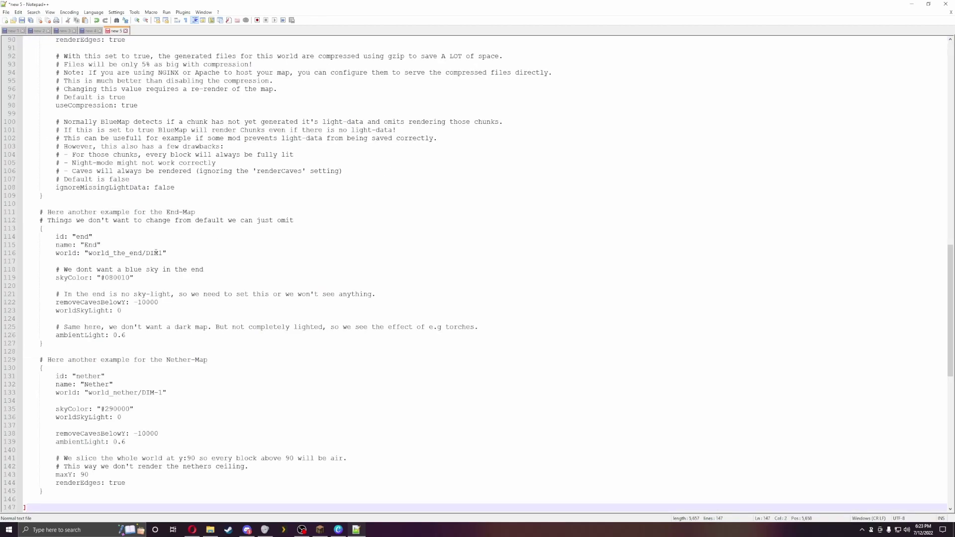
Examine the overworld, End and Nether map settings in render.conf, and close the file in AMP.
{"action": "scroll", "coordinate": [95, 240], "scroll_direction": "down", "scroll_amount": 7}
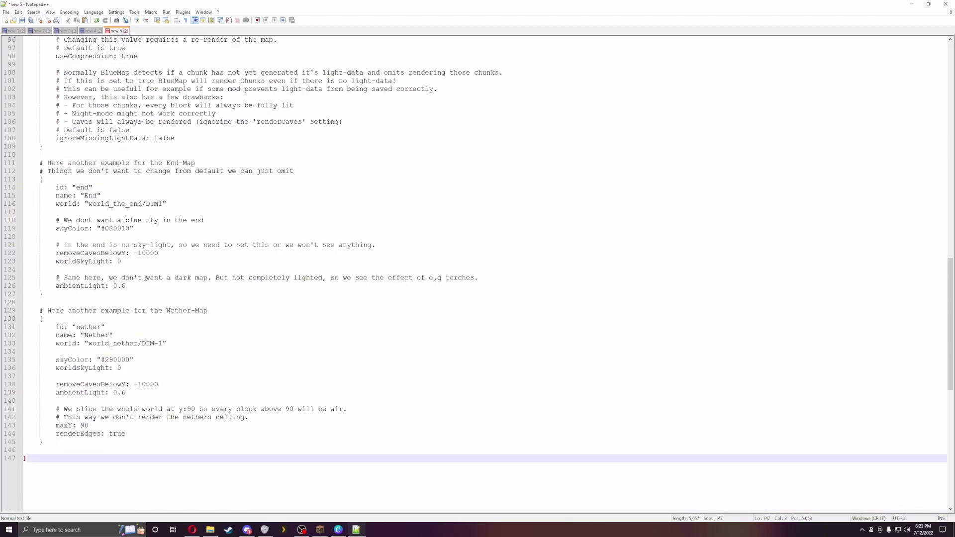
{"action": "scroll", "coordinate": [138, 284], "scroll_direction": "up", "scroll_amount": 20}
{"action": "scroll", "coordinate": [138, 284], "scroll_direction": "up", "scroll_amount": 17}
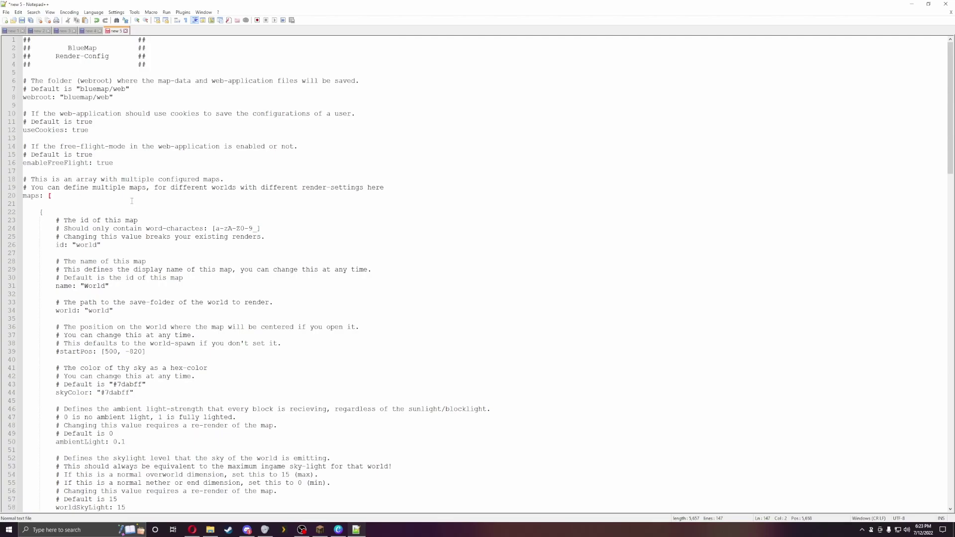
{"action": "scroll", "coordinate": [194, 278], "scroll_direction": "down", "scroll_amount": 2}
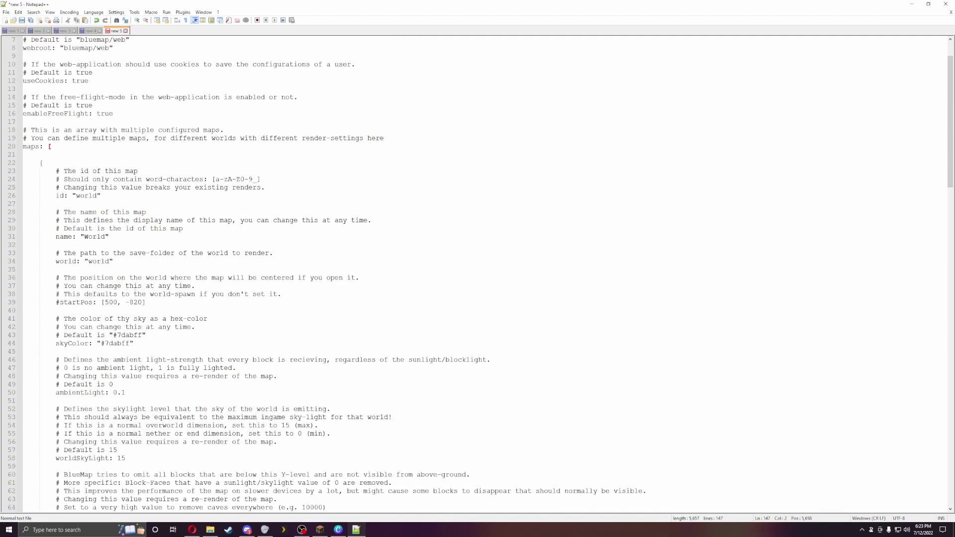
{"action": "scroll", "coordinate": [167, 307], "scroll_direction": "down", "scroll_amount": 8}
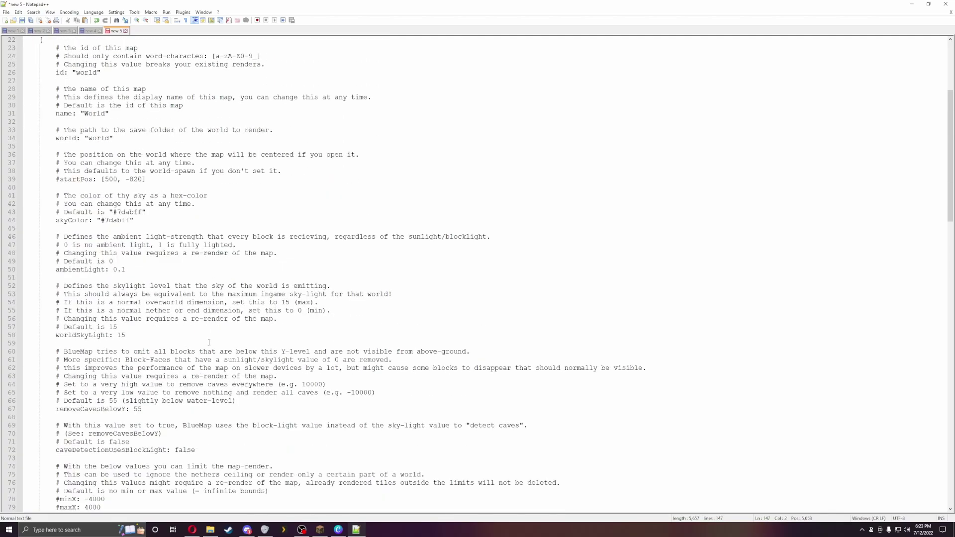
{"action": "scroll", "coordinate": [157, 353], "scroll_direction": "down", "scroll_amount": 5}
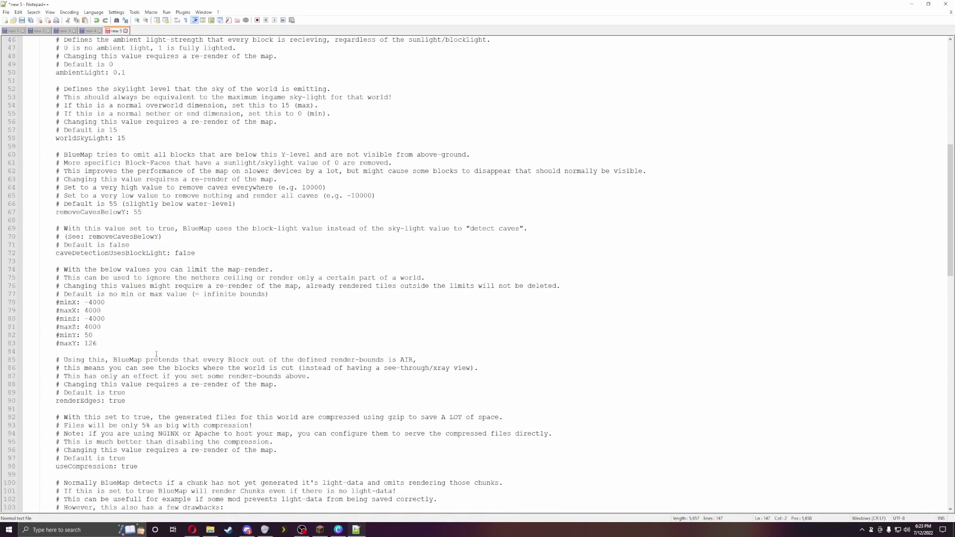
{"action": "scroll", "coordinate": [278, 251], "scroll_direction": "up", "scroll_amount": 15}
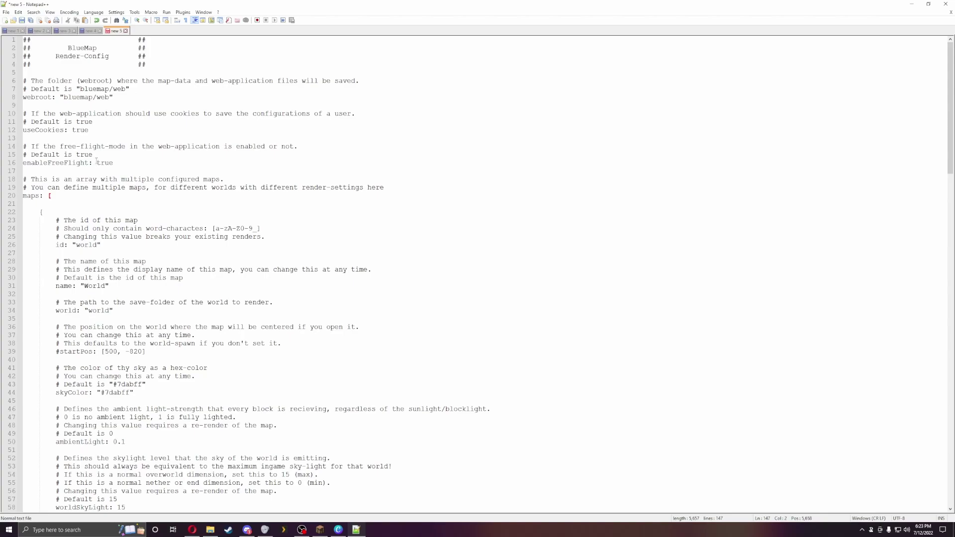
{"action": "scroll", "coordinate": [79, 160], "scroll_direction": "down", "scroll_amount": 20}
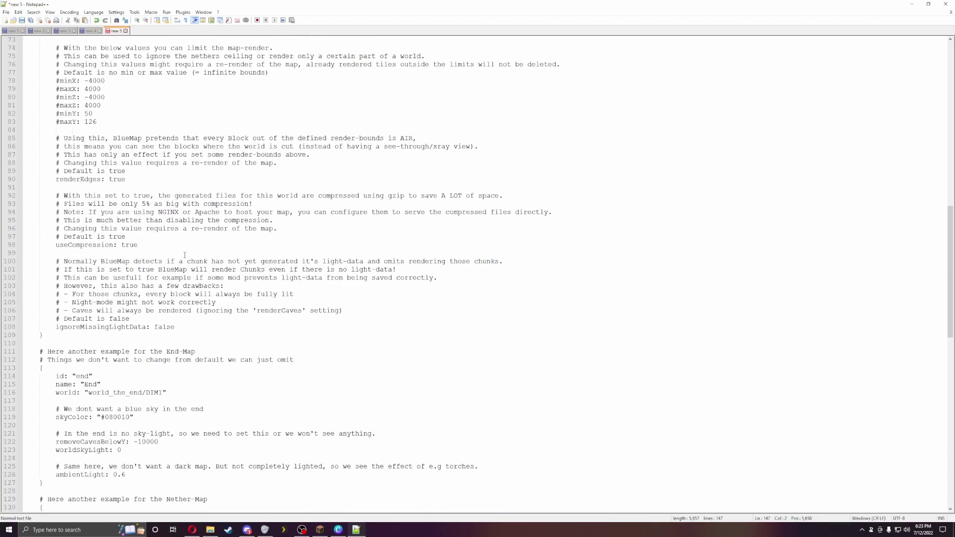
{"action": "scroll", "coordinate": [326, 272], "scroll_direction": "down", "scroll_amount": 6}
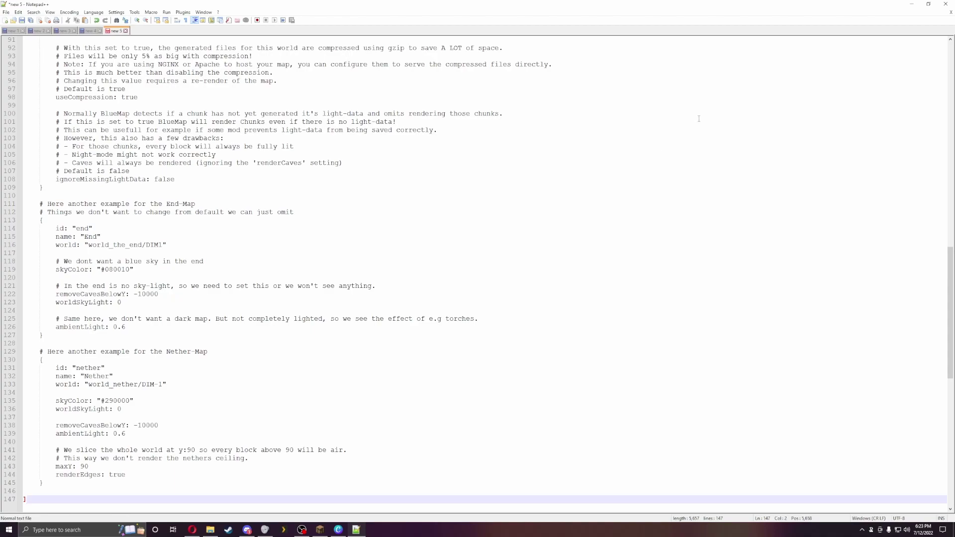
{"action": "left_click", "coordinate": [198, 533]}
{"action": "left_click", "coordinate": [944, 60]}
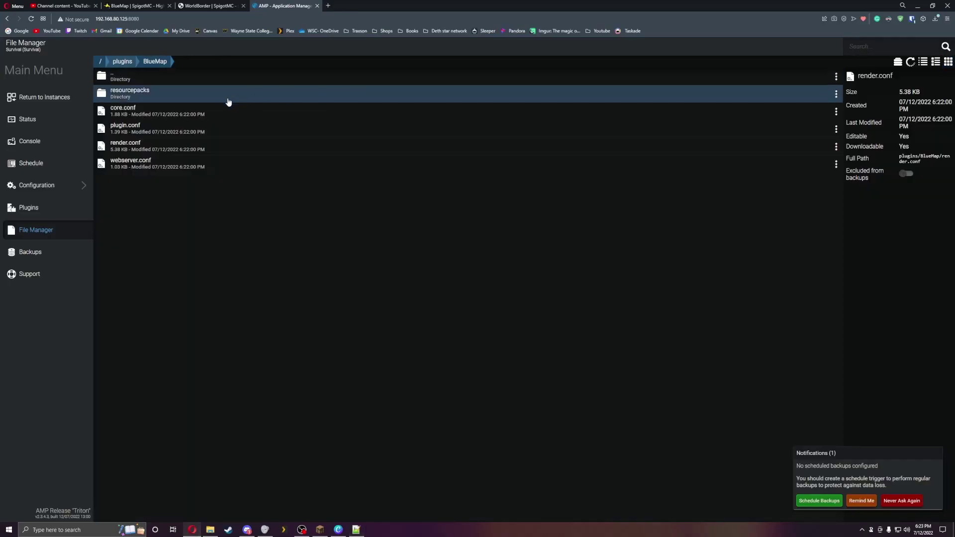
Open webserver.conf from the BlueMap folder in AMP and replace all the Notepad++ text with its contents.
{"action": "left_click", "coordinate": [164, 132]}
{"action": "double_click", "coordinate": [157, 162]}
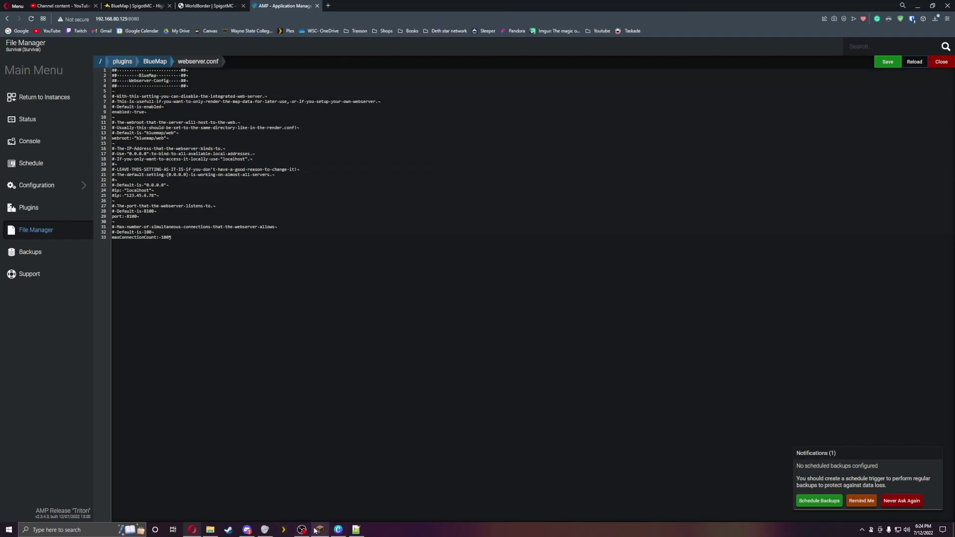
{"action": "left_click", "coordinate": [357, 530]}
{"action": "left_click", "coordinate": [346, 348]}
{"action": "key", "text": "ctrl+a"}
{"action": "type", "text": "##                          ## ##         BlueMap          ## ##     Webserver-Config     ## ##                          ##  # With this setting you can disable the integrated web-server. # This is usefull if you want to only render the map-data for later use, or if you setup your own webserver. # Default is enabled enabled: true  # The webroot that the server will host to the web. # Usually this should be set to the same directory like in the render.conf! # Default is \"bluemap/web\" webroot: \"bluemap/web\"  # The IP-Address that the webserver binds to. # Use \"0.0.0.0\" to bind to all available local addresses. # If you only want to access it locally use \"localhost\". # # LEAVE THIS SETTING AS IT IS if you don't have a good reason to change it! # The default setting (0.0.0.0) is working on almost all servers. # # Default is \"0.0.0.0\" #ip: \"localhost\" #ip: \"123.45.6.78\"  # The port that the webserver listens to. # Default is 8100 port: 8100  # Max number of simultaneous connections that the webserver allows # Default is 100 maxConnectionCount: 100"}
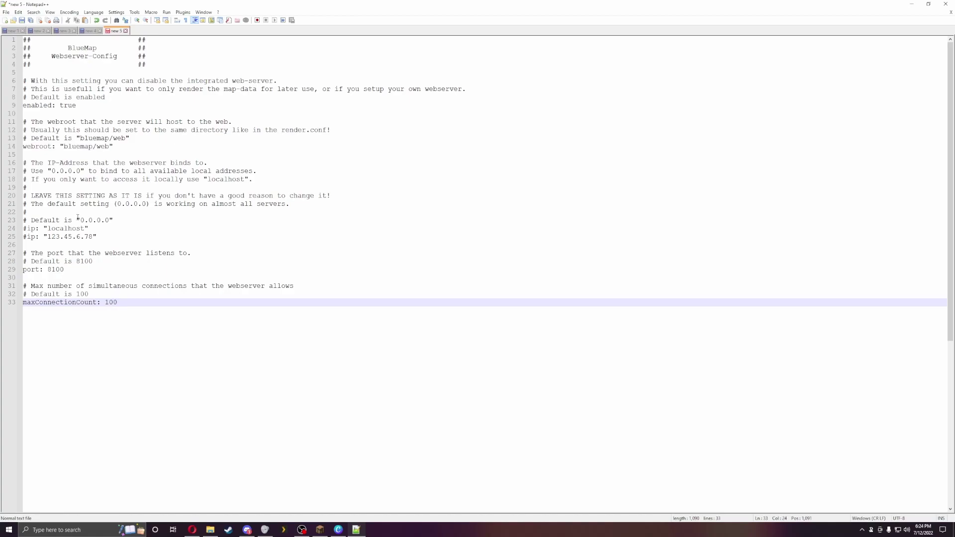
Examine the IP binding, port and maximum connection count settings in the webserver.conf text.
{"action": "left_click_drag", "start_coordinate": [78, 219], "coordinate": [106, 219]}
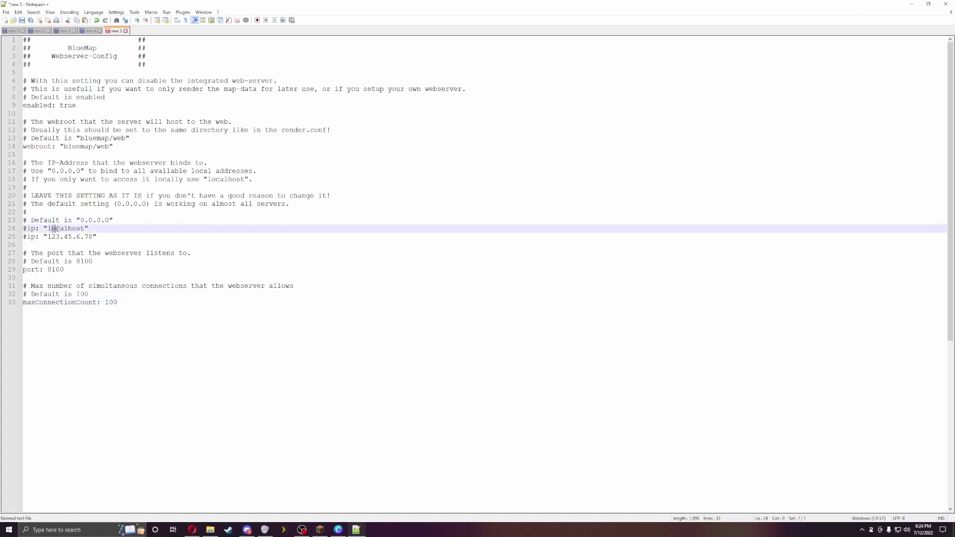
{"action": "left_click", "coordinate": [113, 254]}
{"action": "mouse_move", "coordinate": [49, 270]}
{"action": "left_mouse_down"}
{"action": "mouse_move", "coordinate": [75, 276]}
{"action": "mouse_move", "coordinate": [65, 270]}
{"action": "left_mouse_up"}
{"action": "left_click", "coordinate": [51, 270]}
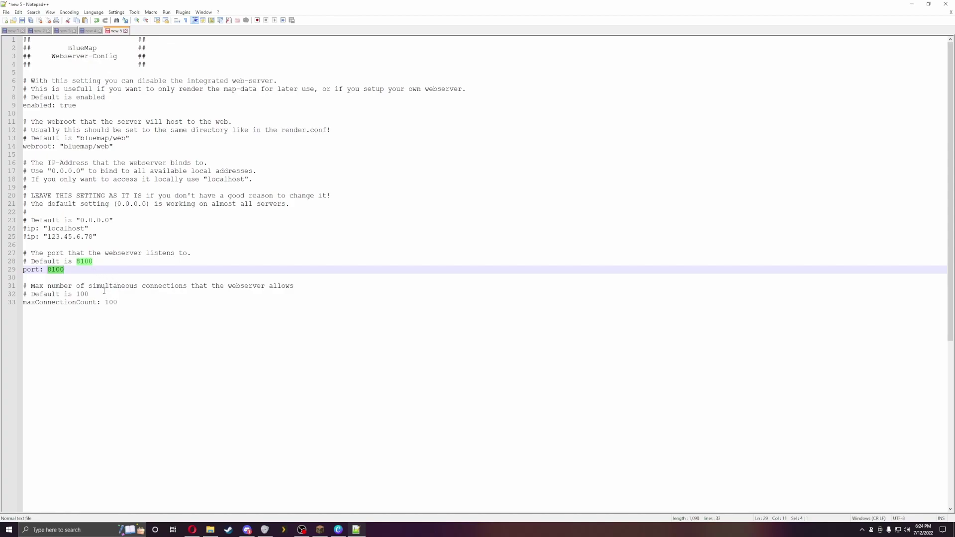
{"action": "left_click_drag", "start_coordinate": [105, 302], "coordinate": [122, 300]}
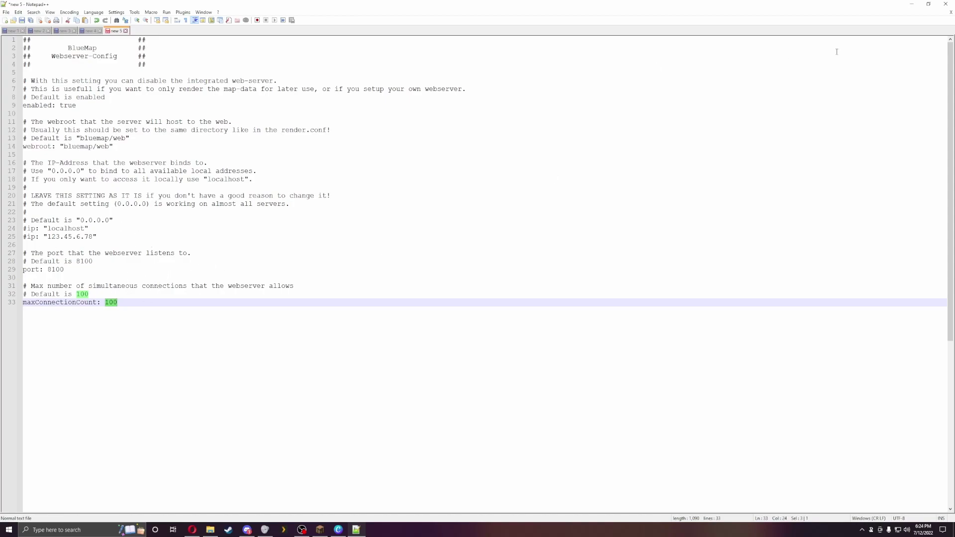
Return to AMP, close webserver.conf and open core.conf from the BlueMap folder.
{"action": "left_click", "coordinate": [918, 6]}
{"action": "left_click", "coordinate": [940, 62]}
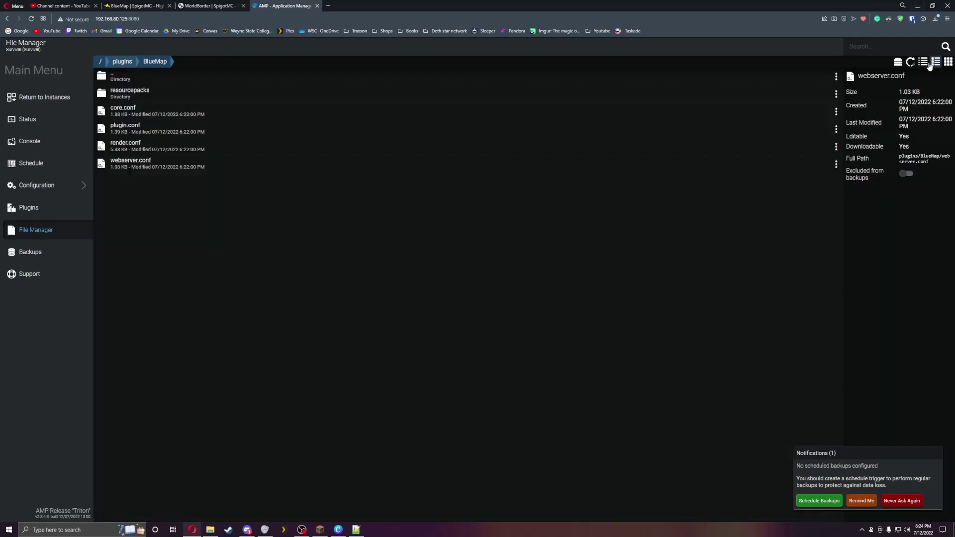
{"action": "double_click", "coordinate": [169, 115]}
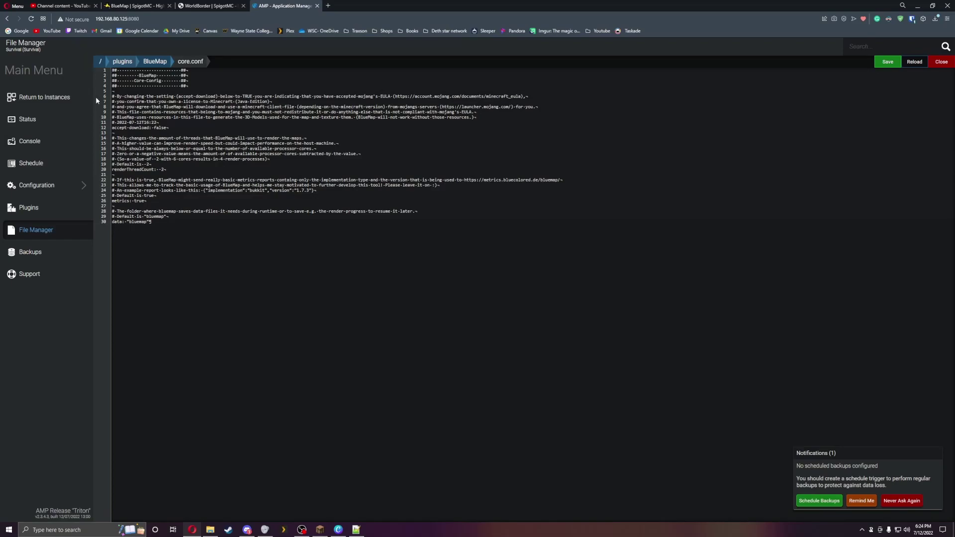
Replace all the webserver.conf text in Notepad++ with the contents of core.conf.
{"action": "left_click", "coordinate": [350, 530]}
{"action": "key", "text": "ctrl+a"}
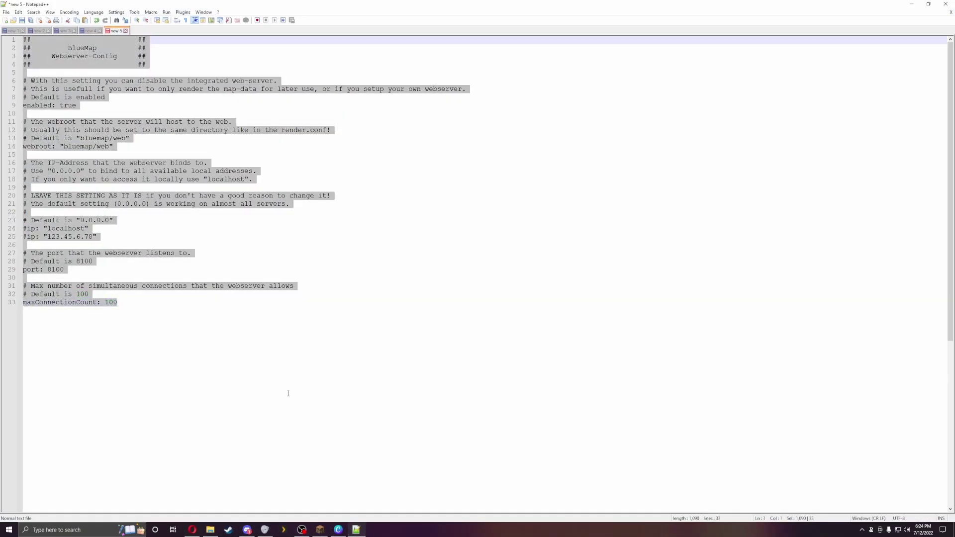
{"action": "key", "text": "Delete"}
{"action": "type", "text": "##                          ## ##         BlueMap          ## ##       Core-Config        ## ##                          ##  # By changing the setting (accept-download) below to TRUE you are indicating that you have accepted mojang's EULA (https://account.mojang.com/documents/minecraft_eula), # you confirm that you own a license to Minecraft (Java Edition) # and you agree that BlueMap will download and use a minecraft-client file (depending on the minecraft-version) from mojangs servers (https://launcher.mojang.com/) for you. # This file contains resources that belong to mojang and you must not redistribute it or do anything else that is not compliant with mojang's EULA. # BlueMap uses resources in this file to generate the 3D-Models used for the map and texture them. (BlueMap will not work without those resources.) # 2022-07-12T16:22 accept-download: false  # This changes the amount of threads that BlueMap will use to render the maps. # A higher value can improve render-speed but could impact performance on the host machine. # This should be always below or equal to the number of available processor-cores. # Zero or a negative value means the amount of of available processor-cores subtracted by the value. # (So a value of -2 with 6 cores results in 4 render-processes) # Default is -2 renderThreadCount: -2  # If this is true, BlueMap might send really basic metrics reports containg only the implementation-type and the version that is being used to https://metrics.bluecolored.de/bluemap/ # This allows me to track the basic usage of BlueMap and helps me stay motivated to further develop this tool! Please leave it on :) # An example report looks like this: {\"implementation\":\"bukkit\",\"version\":\"1.7.3\"} # Default is true metrics: true  # The folder where bluemap saves data-files it needs during runtime or to save e.g. the render-progress to resume it later. # Default is \"bluemap\" data: \"bluemap\""}
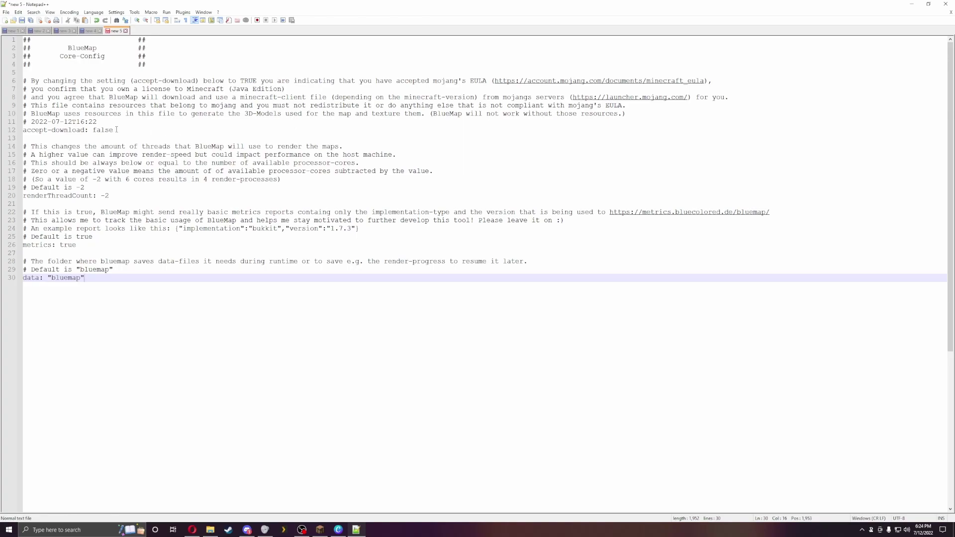
Delete the accept-download value in the core.conf copy, review the data folder setting and close Notepad++.
{"action": "left_click_drag", "start_coordinate": [116, 129], "coordinate": [92, 130]}
{"action": "key", "text": "Delete"}
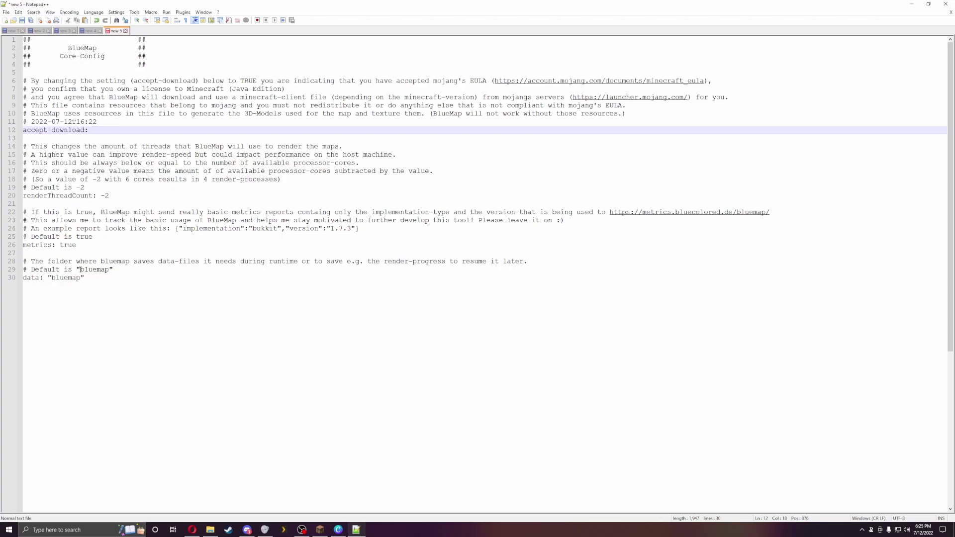
{"action": "left_click_drag", "start_coordinate": [79, 269], "coordinate": [109, 271]}
{"action": "left_click", "coordinate": [99, 288]}
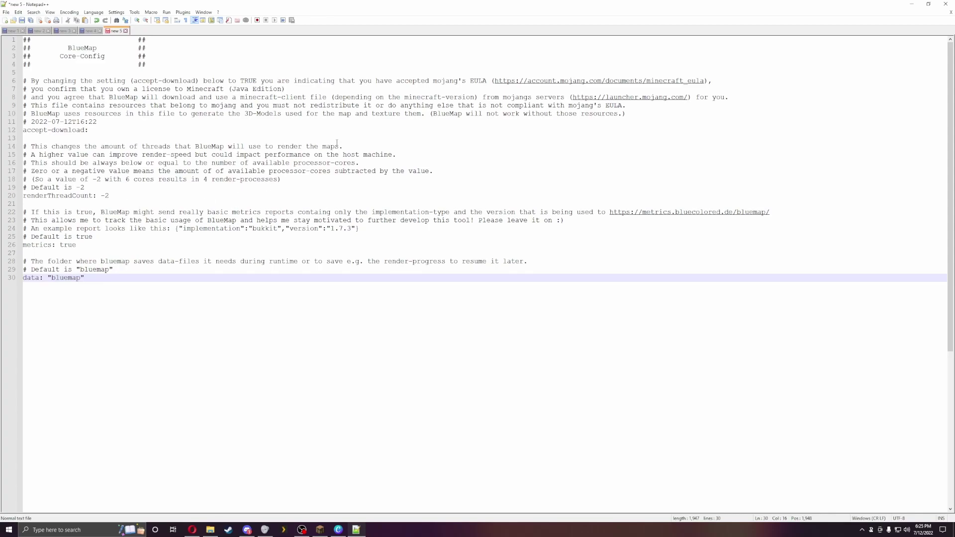
{"action": "left_click", "coordinate": [945, 4]}
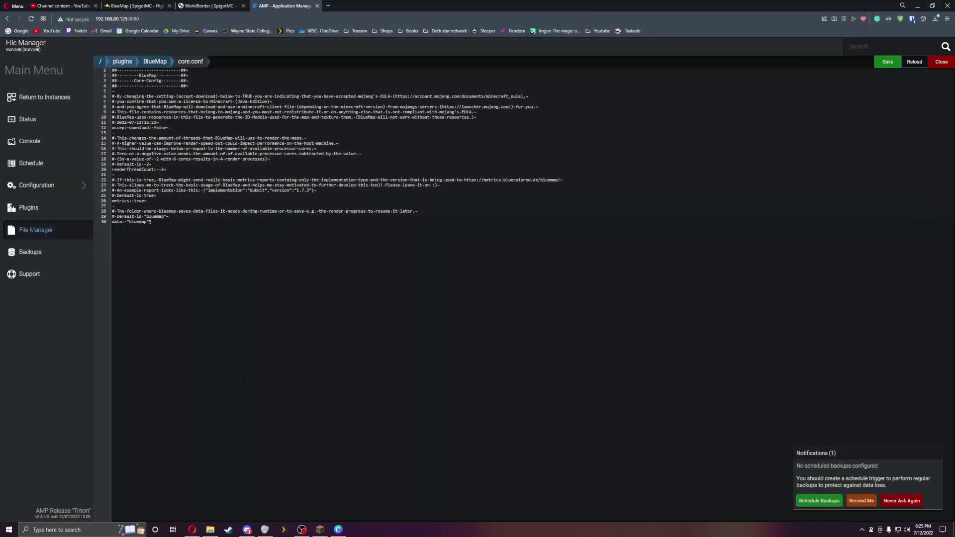
Switch to Minecraft, resume the game and run the /bluemap command to check the render status.
{"action": "left_click", "coordinate": [320, 530]}
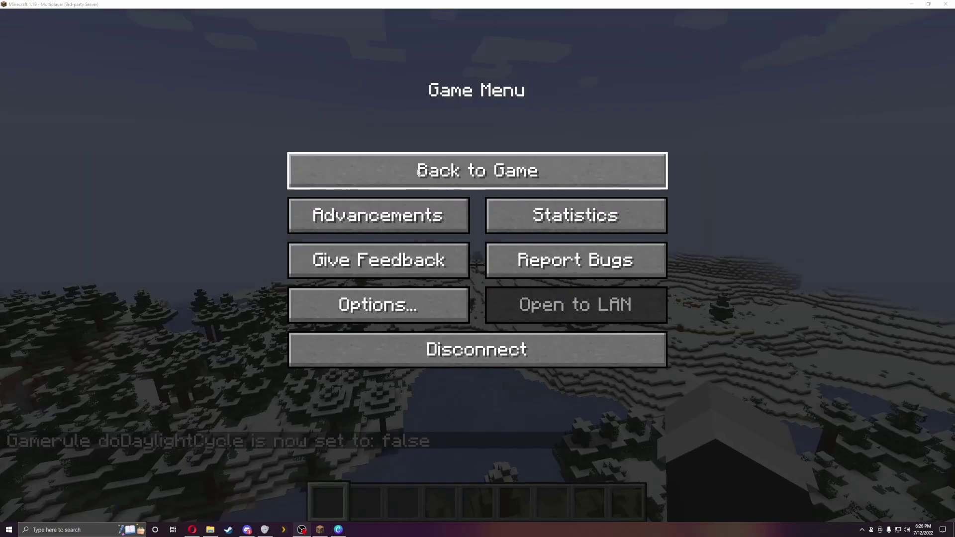
{"action": "left_click", "coordinate": [477, 168]}
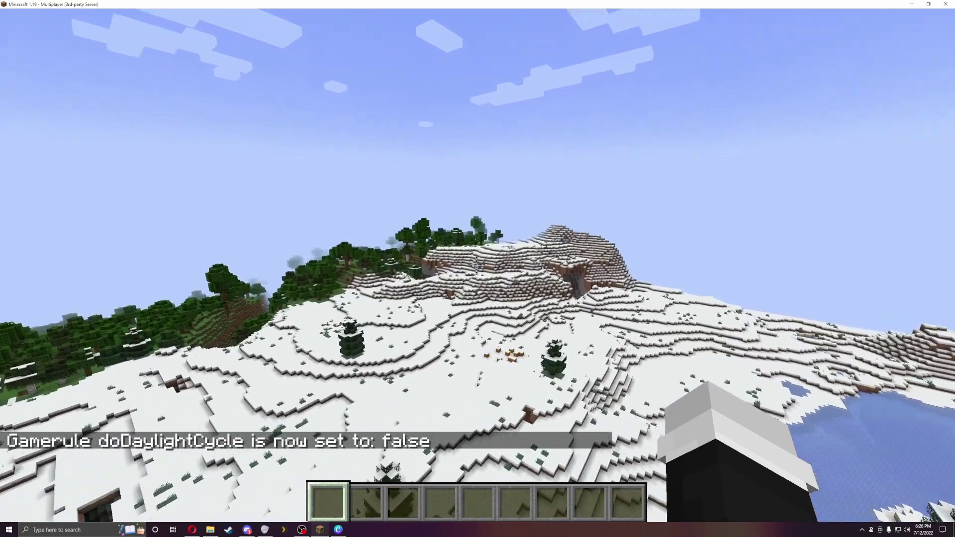
{"action": "type", "text": "/banluemap"}
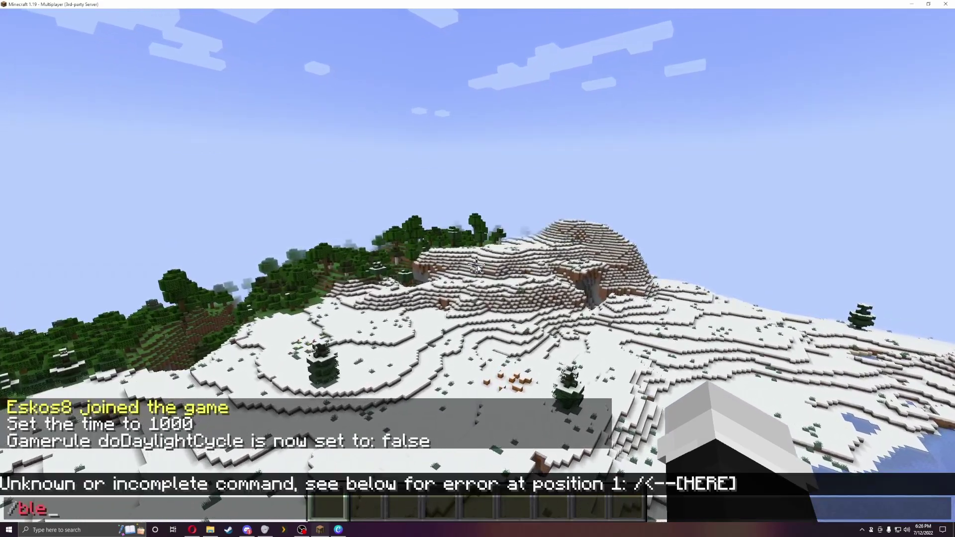
{"action": "key", "text": "Return"}
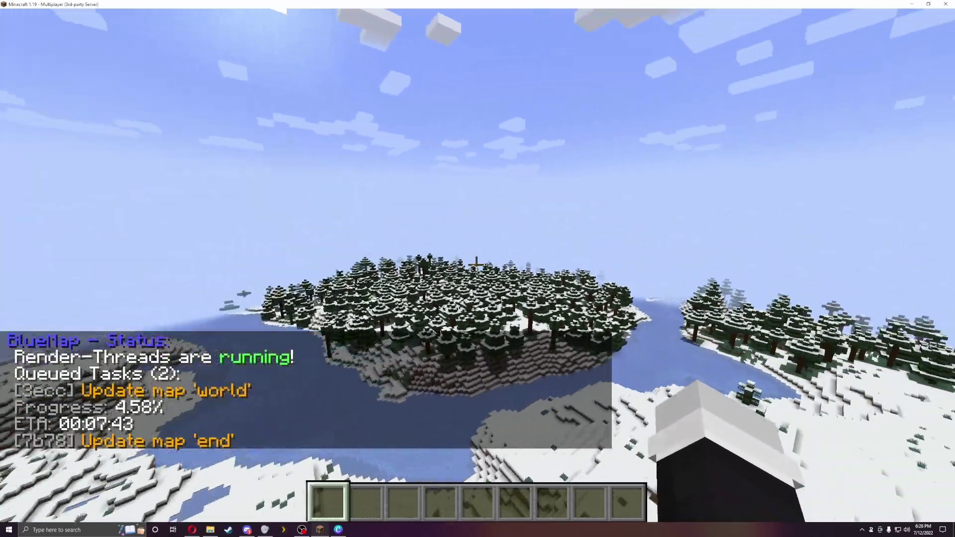
{"action": "key", "text": "w"}
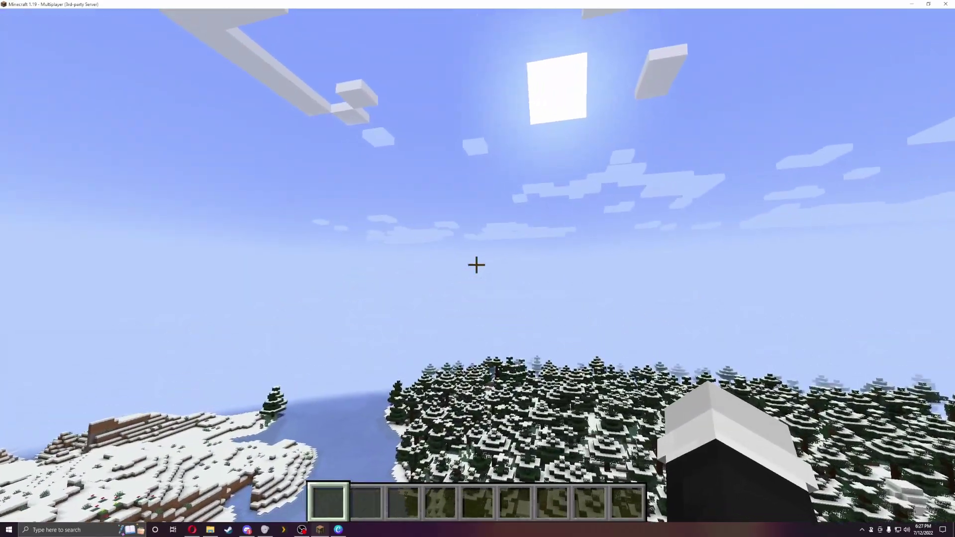
Pause the game and load the BlueMap web map in a maximized browser window, using the server's IP address and port 8100.
{"action": "key", "text": "Escape"}
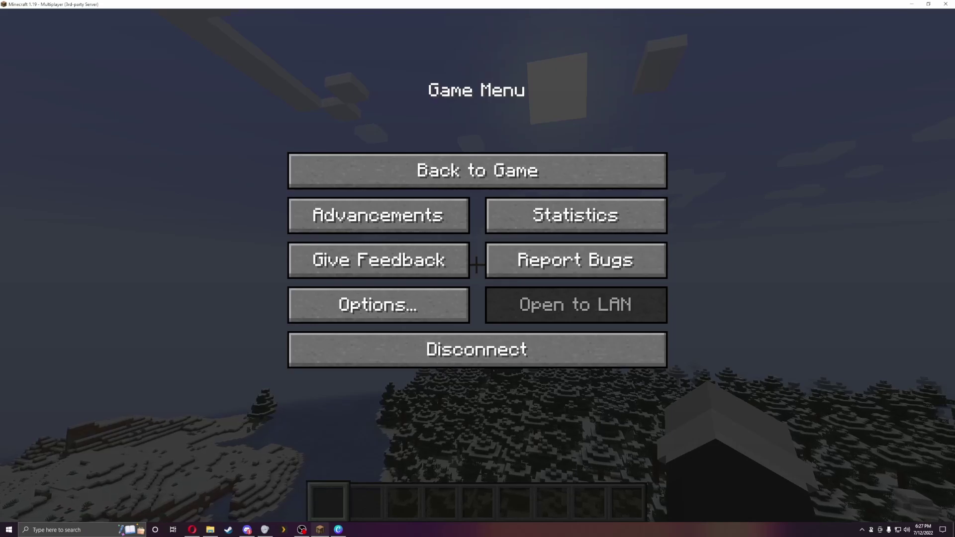
{"action": "key", "text": "alt+Tab"}
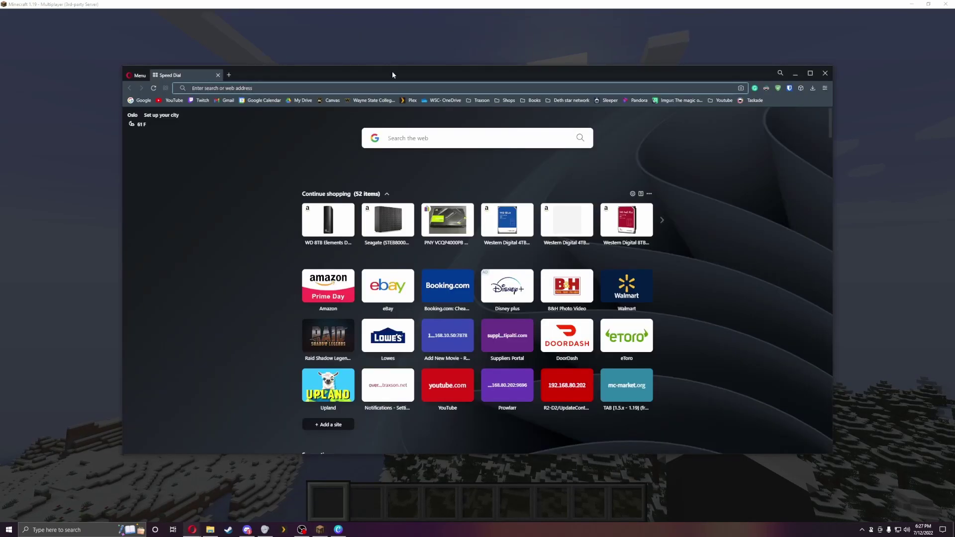
{"action": "double_click", "coordinate": [392, 75]}
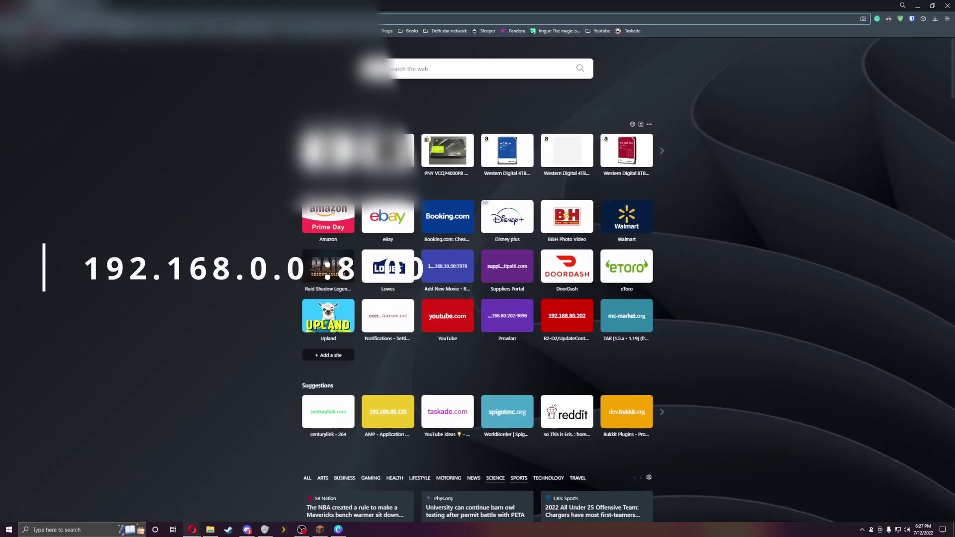
{"action": "key", "text": "ctrl+l"}
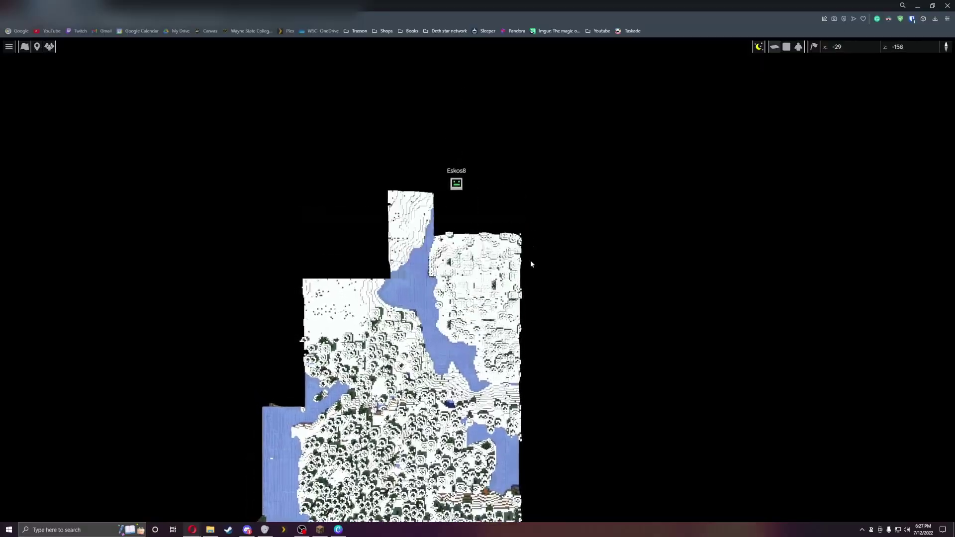
Examine the rendered overworld terrain around the player's marker at close and distant zoom levels.
{"action": "scroll", "coordinate": [529, 265], "scroll_direction": "up", "scroll_amount": 5}
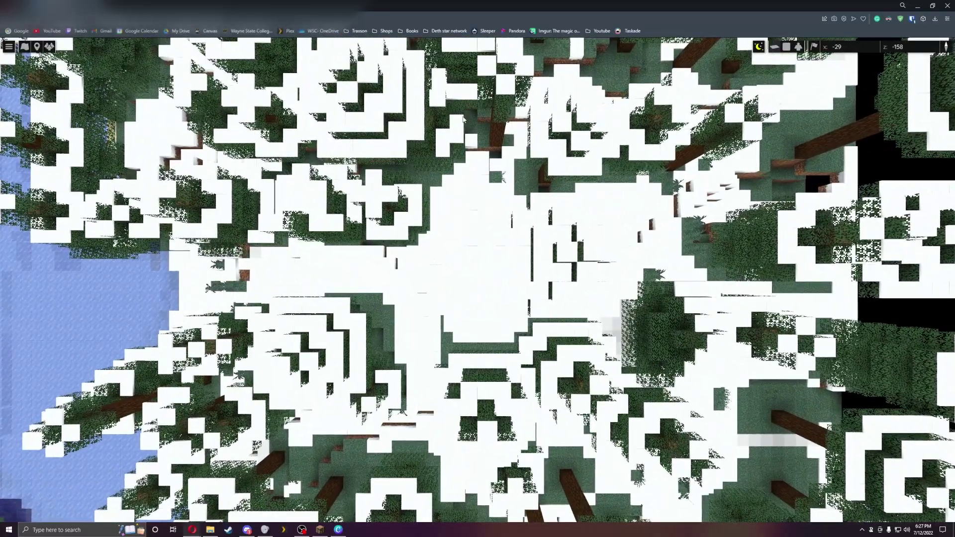
{"action": "scroll", "coordinate": [424, 208], "scroll_direction": "down", "scroll_amount": 5}
{"action": "scroll", "coordinate": [423, 208], "scroll_direction": "up", "scroll_amount": 5}
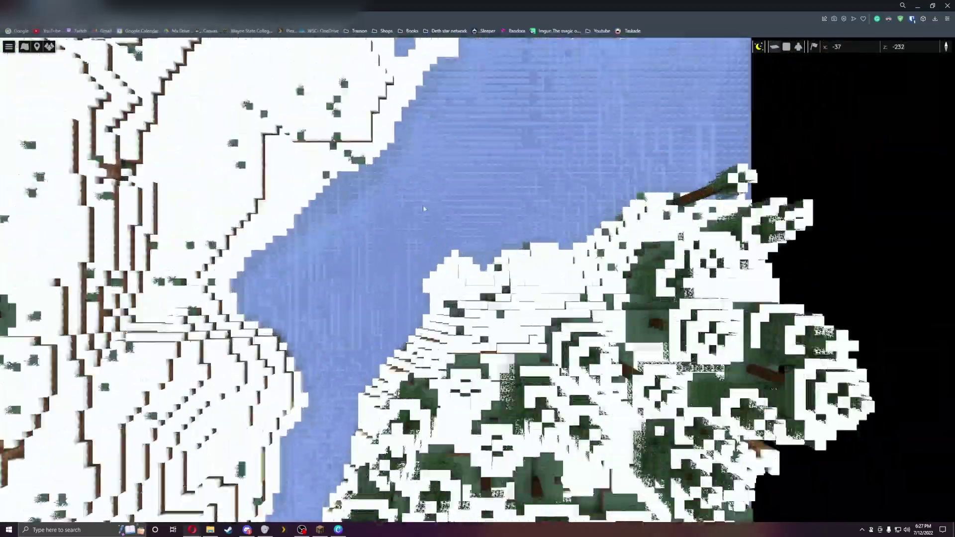
{"action": "scroll", "coordinate": [421, 181], "scroll_direction": "down", "scroll_amount": 5}
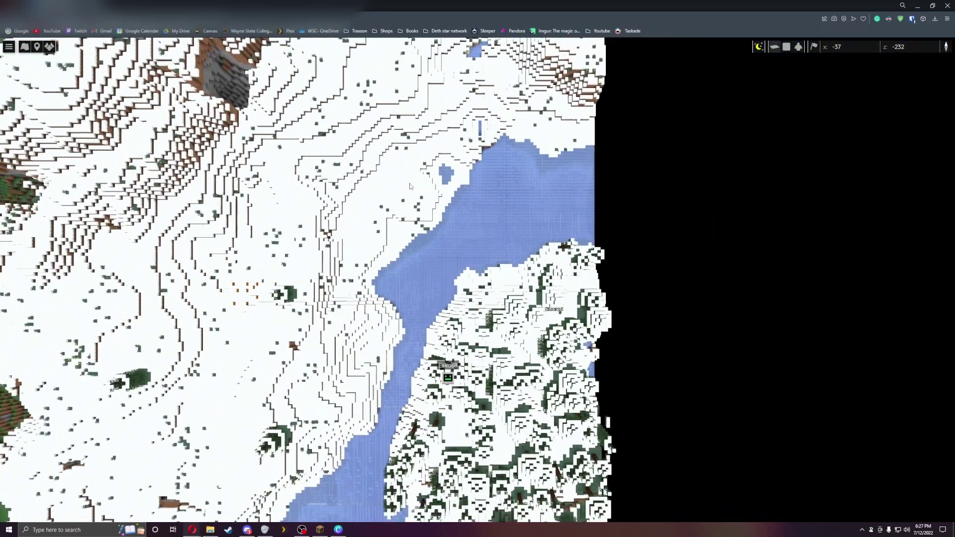
{"action": "scroll", "coordinate": [381, 195], "scroll_direction": "down", "scroll_amount": 5}
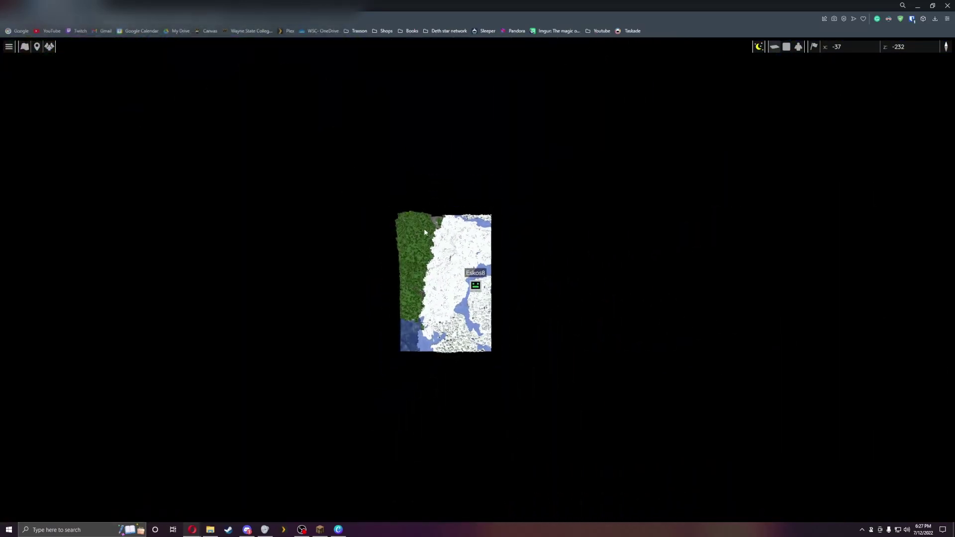
{"action": "scroll", "coordinate": [458, 268], "scroll_direction": "up", "scroll_amount": 5}
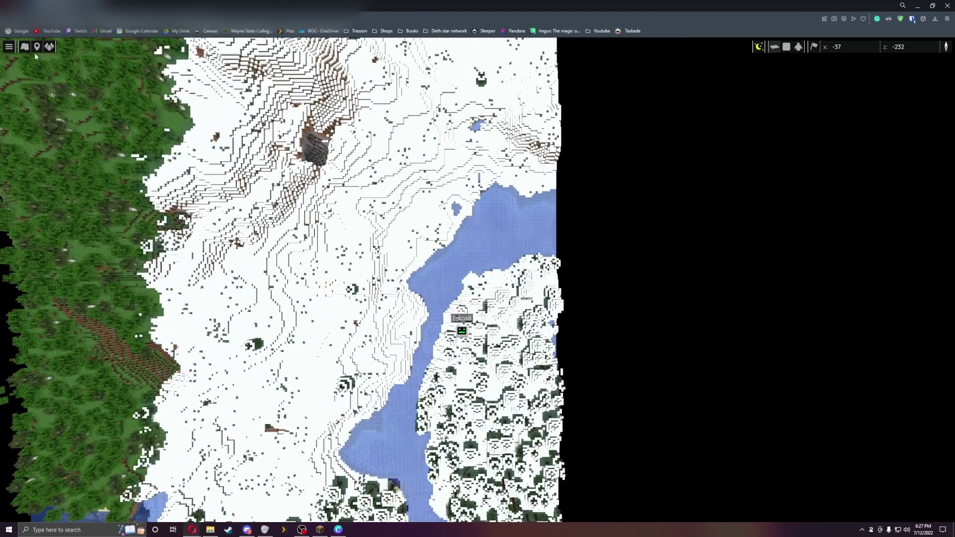
View the map's marker list, then open the player list and centre the map on the online player.
{"action": "left_click", "coordinate": [37, 47]}
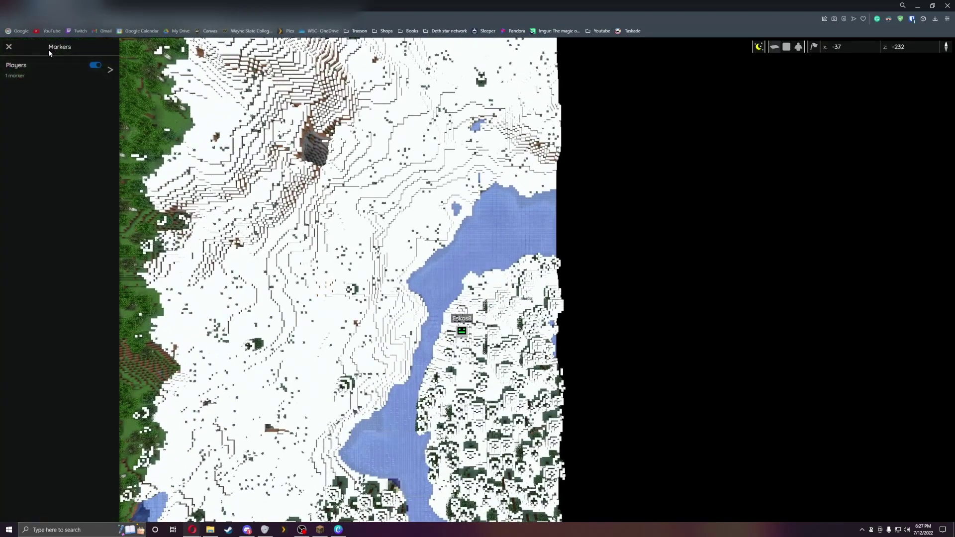
{"action": "left_click", "coordinate": [9, 47]}
{"action": "left_click", "coordinate": [49, 47]}
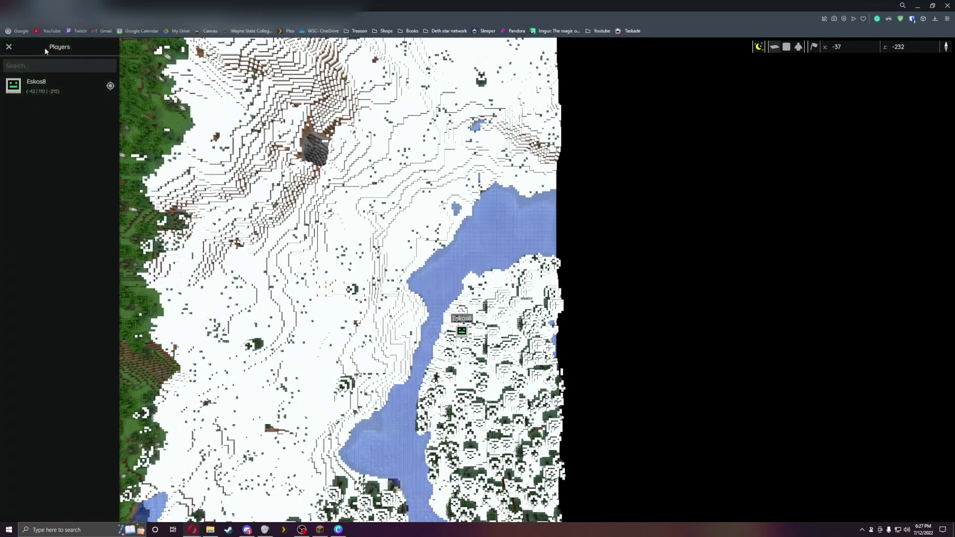
{"action": "left_click", "coordinate": [110, 86]}
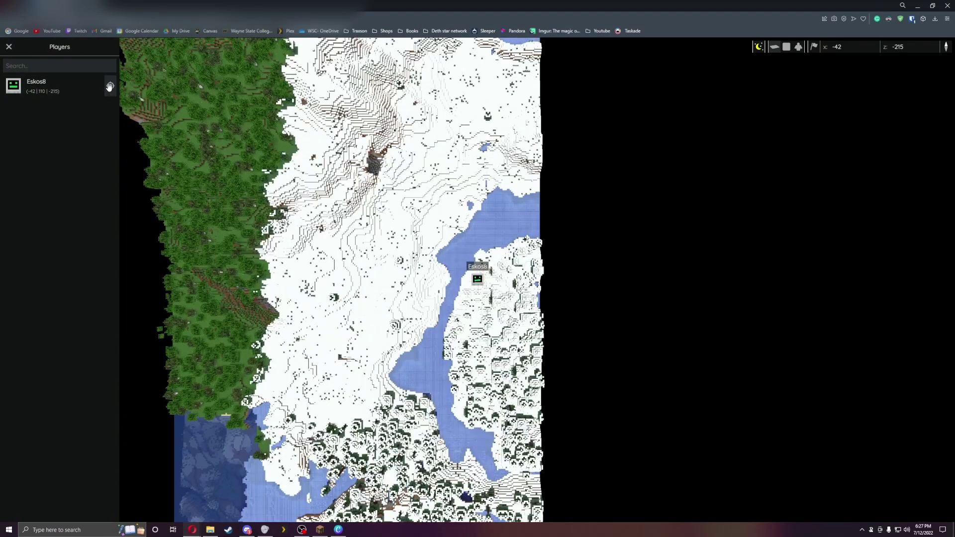
Display the Nether map and view it in flat mode, then in free-flight mode.
{"action": "left_click", "coordinate": [8, 48]}
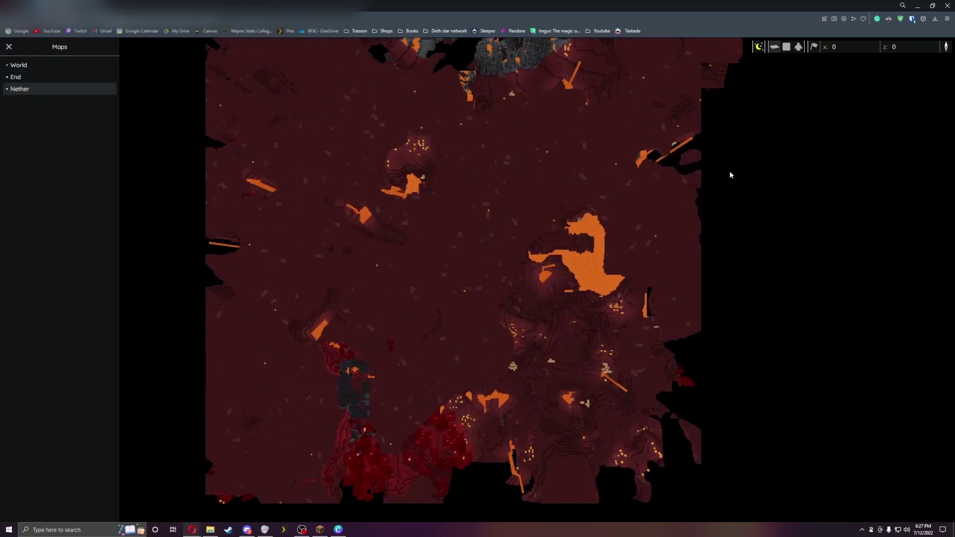
{"action": "left_click", "coordinate": [792, 51]}
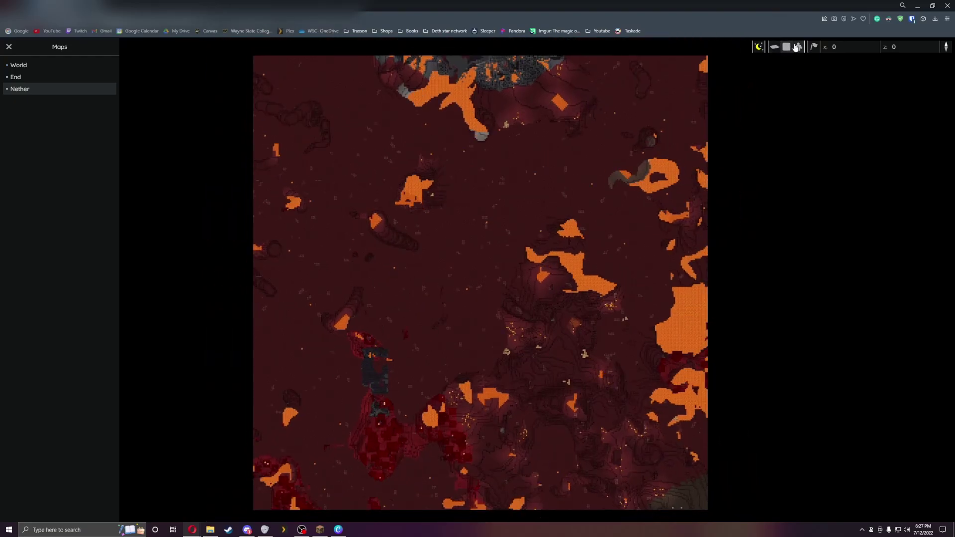
{"action": "left_click", "coordinate": [795, 50]}
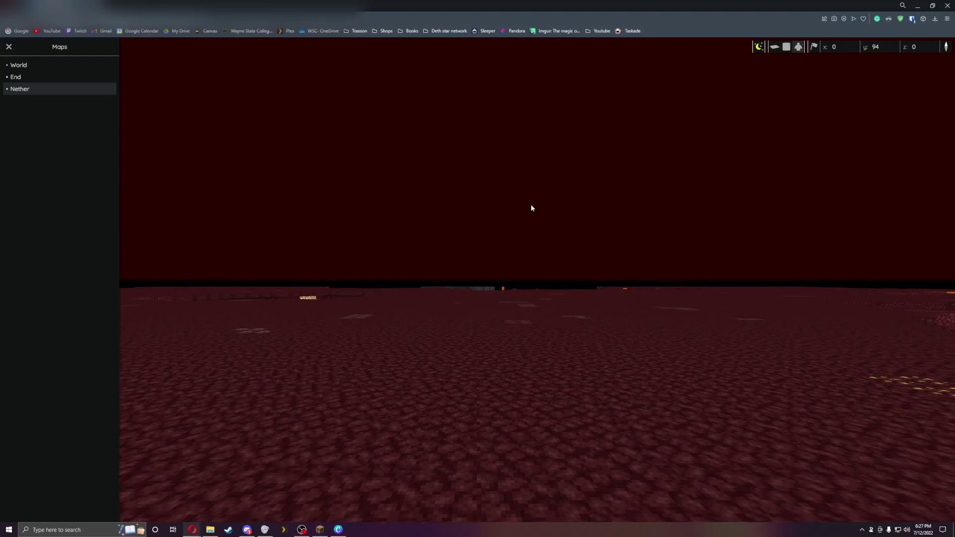
Fly through the Nether map over the lava pools to the large lava lake at the edge of the rendered area.
{"action": "left_click_drag", "start_coordinate": [534, 205], "coordinate": [795, 280]}
{"action": "key", "text": "w"}
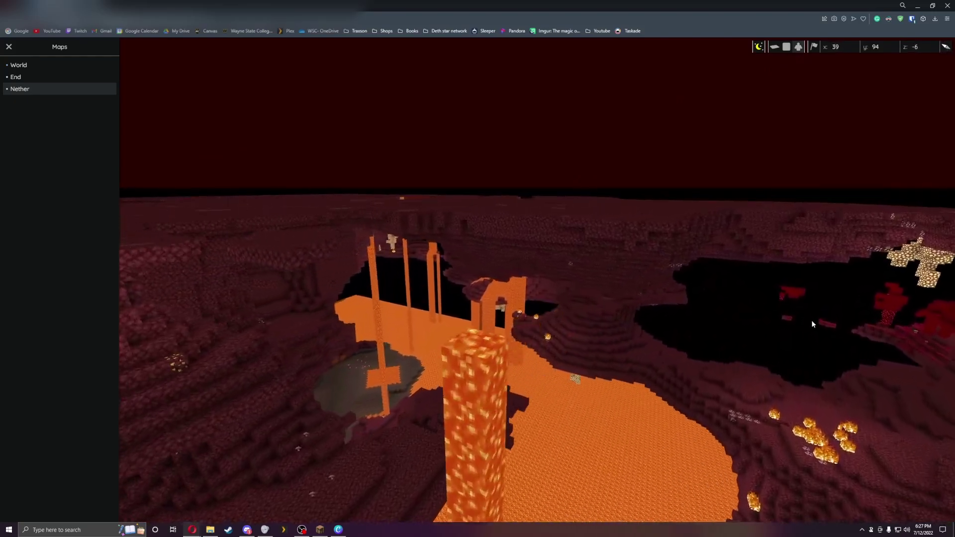
{"action": "key", "text": "w"}
{"action": "left_click_drag", "start_coordinate": [811, 320], "coordinate": [652, 312]}
{"action": "key", "text": "w"}
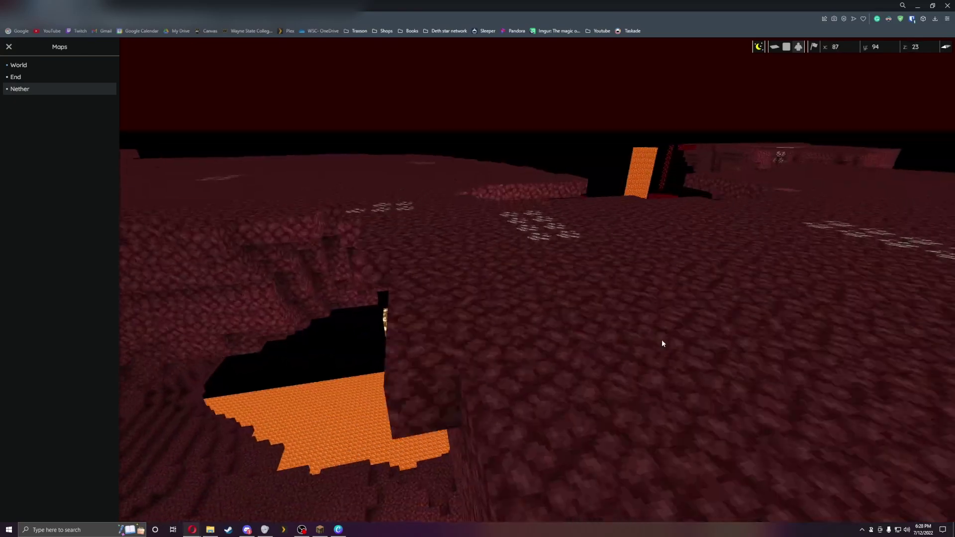
{"action": "key", "text": "w"}
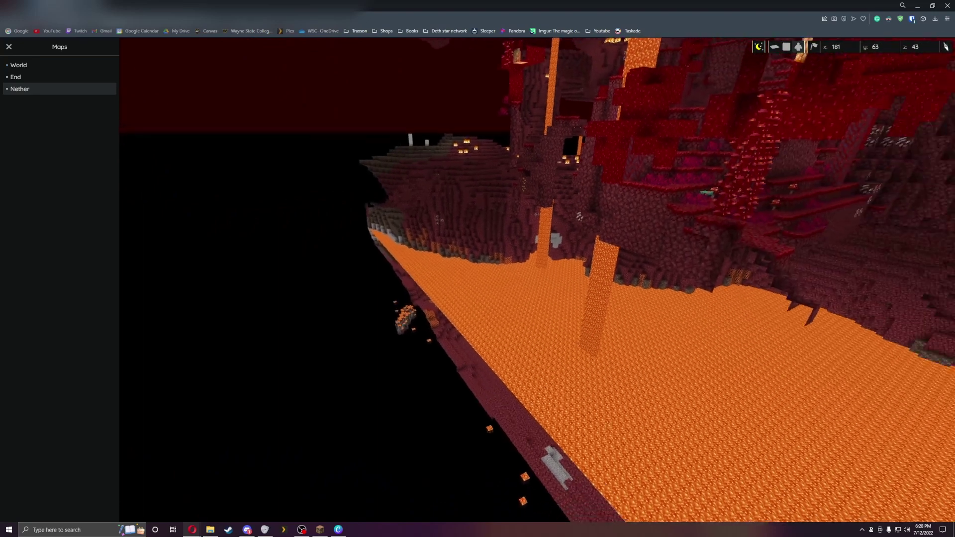
Fly back from the lava lake over the Nether terrain and leave the flight controls.
{"action": "key", "text": "w"}
{"action": "key", "text": "Escape"}
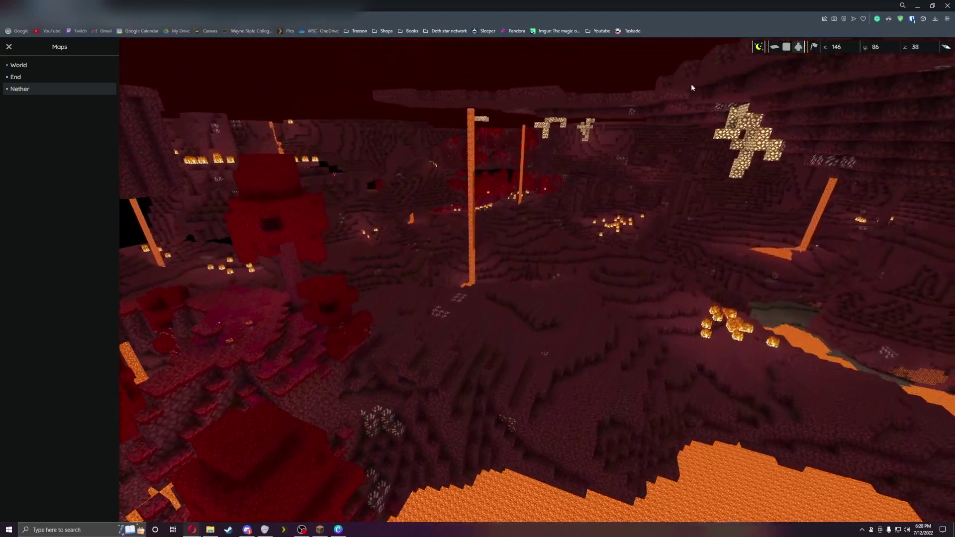
{"action": "scroll", "coordinate": [715, 97], "scroll_direction": "down", "scroll_amount": 3}
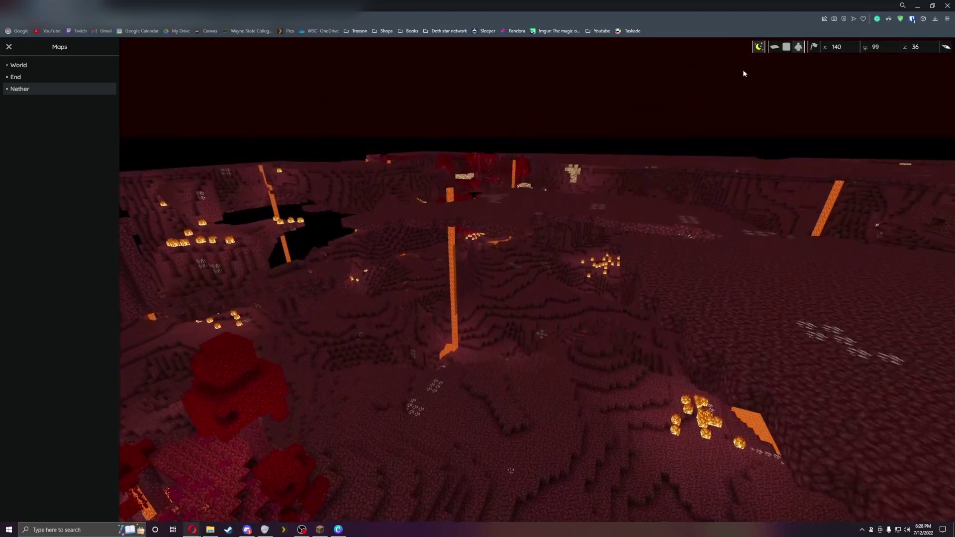
Display the World map and bring the area around the player's marker into view.
{"action": "left_click", "coordinate": [23, 64]}
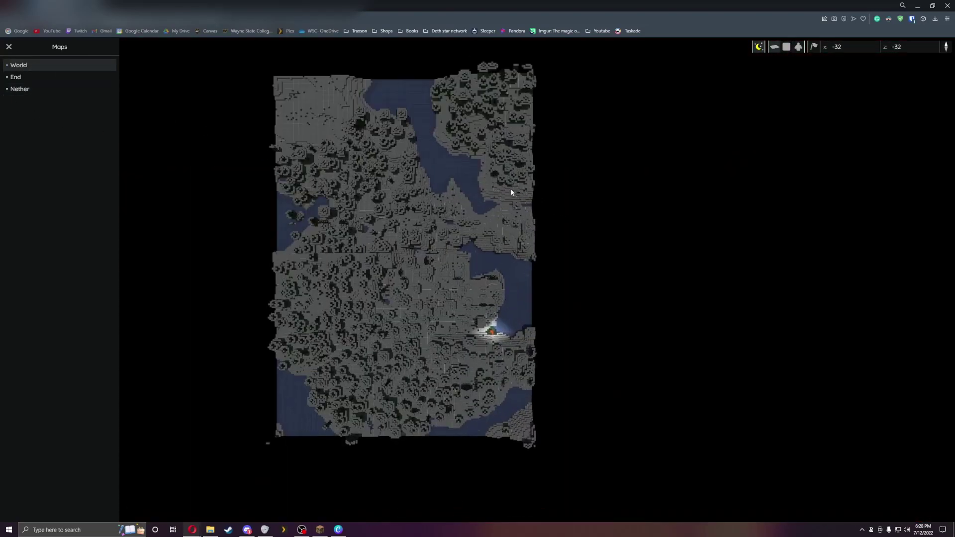
{"action": "left_click_drag", "start_coordinate": [518, 193], "coordinate": [545, 326]}
{"action": "scroll", "coordinate": [545, 327], "scroll_direction": "up", "scroll_amount": 2}
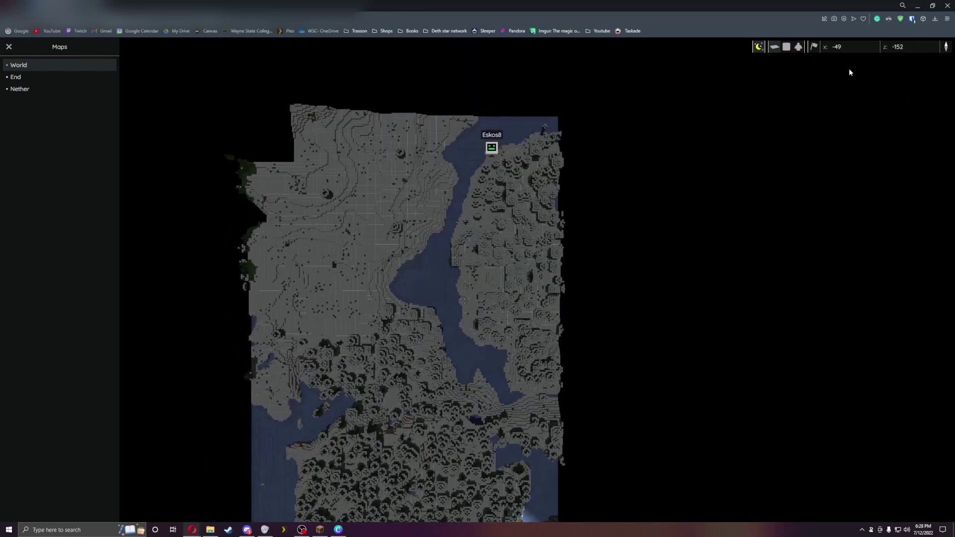
Switch the World map from night to daylight, reset the camera position and close the map list.
{"action": "left_click", "coordinate": [760, 49]}
{"action": "left_click", "coordinate": [760, 48]}
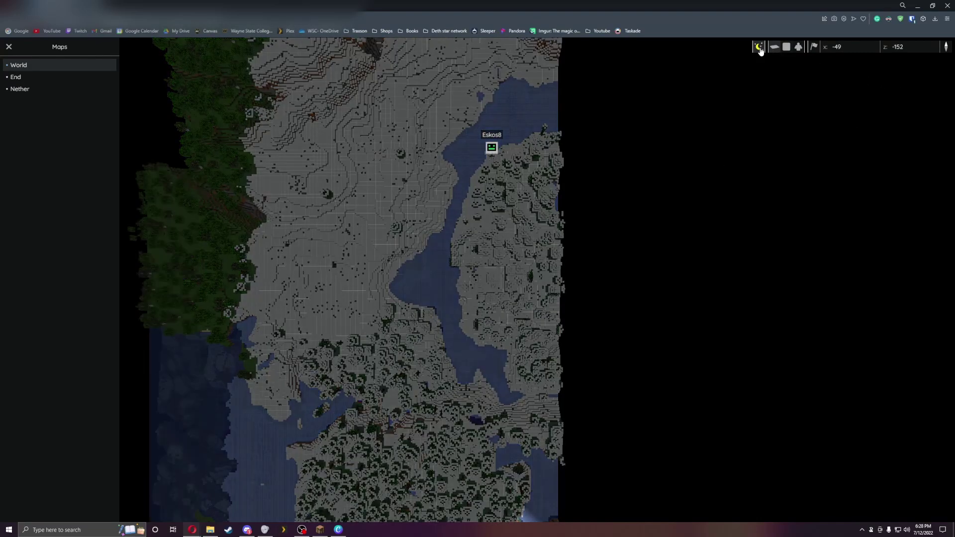
{"action": "left_click", "coordinate": [764, 47]}
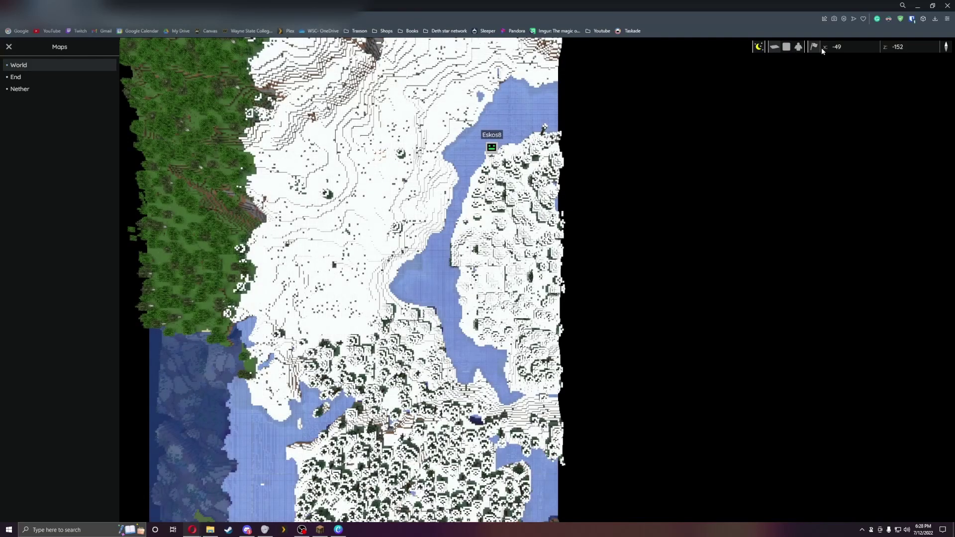
{"action": "left_click", "coordinate": [815, 48]}
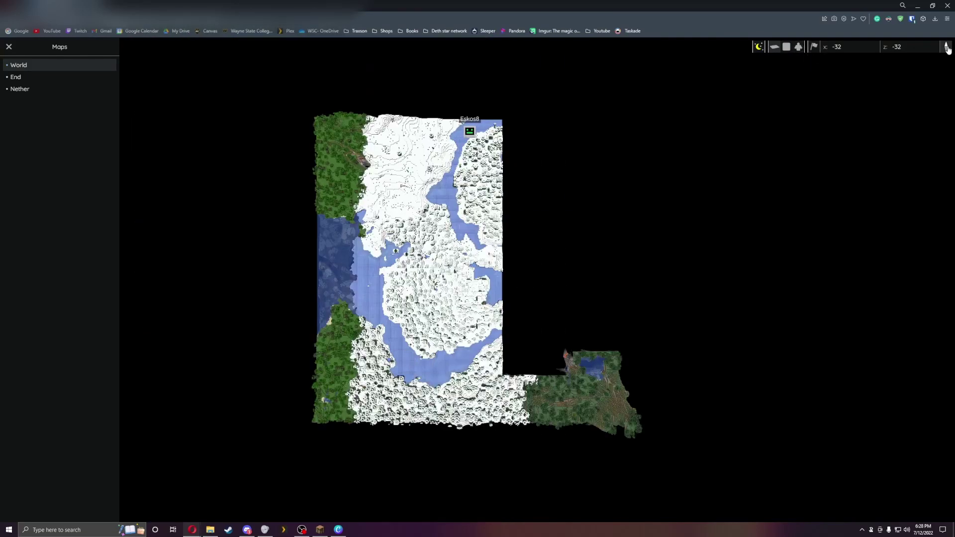
{"action": "left_click", "coordinate": [8, 45]}
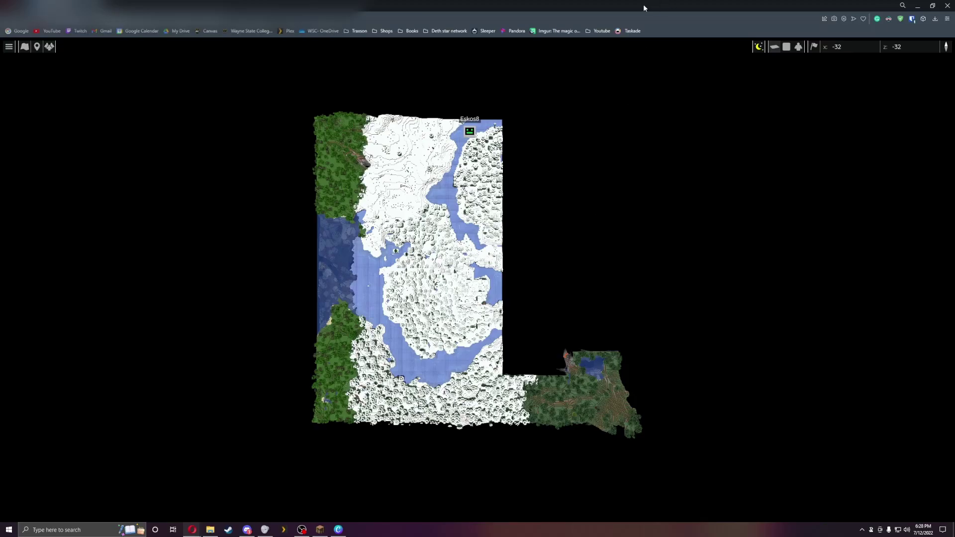
Examine the daylit World terrain around the player's marker and the frozen river at close and distant zoom levels.
{"action": "scroll", "coordinate": [472, 281], "scroll_direction": "up", "scroll_amount": 5}
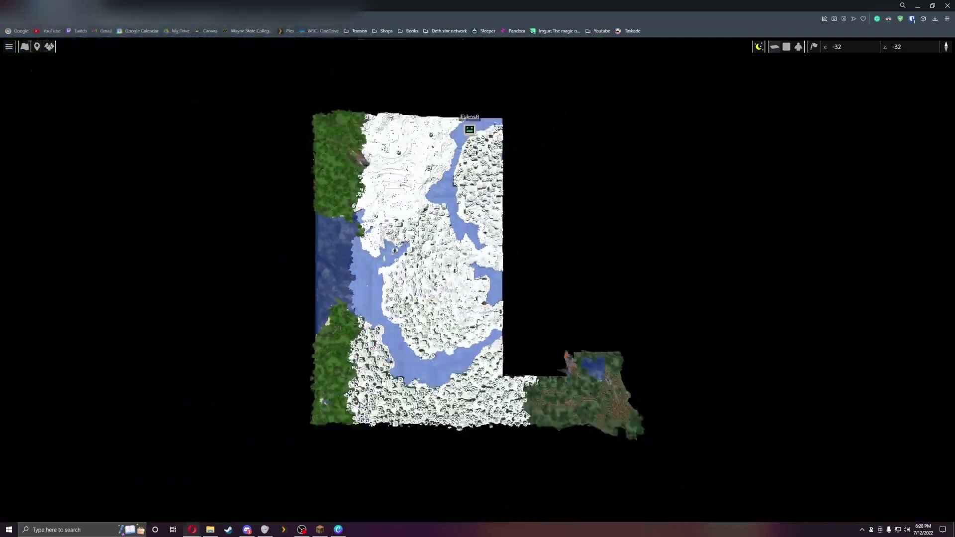
{"action": "scroll", "coordinate": [458, 270], "scroll_direction": "down", "scroll_amount": 2}
{"action": "scroll", "coordinate": [458, 270], "scroll_direction": "up", "scroll_amount": 5}
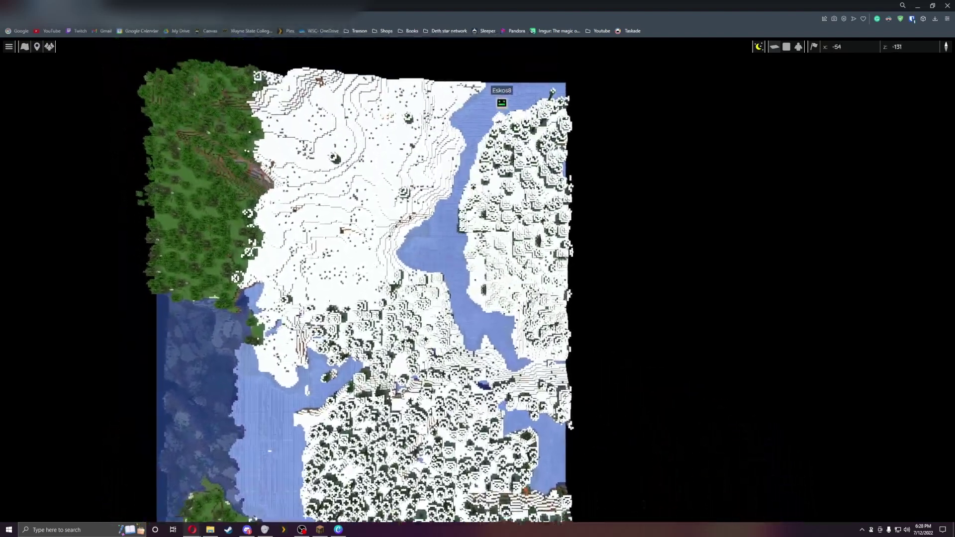
{"action": "scroll", "coordinate": [488, 132], "scroll_direction": "up", "scroll_amount": 3}
{"action": "scroll", "coordinate": [507, 138], "scroll_direction": "down", "scroll_amount": 4}
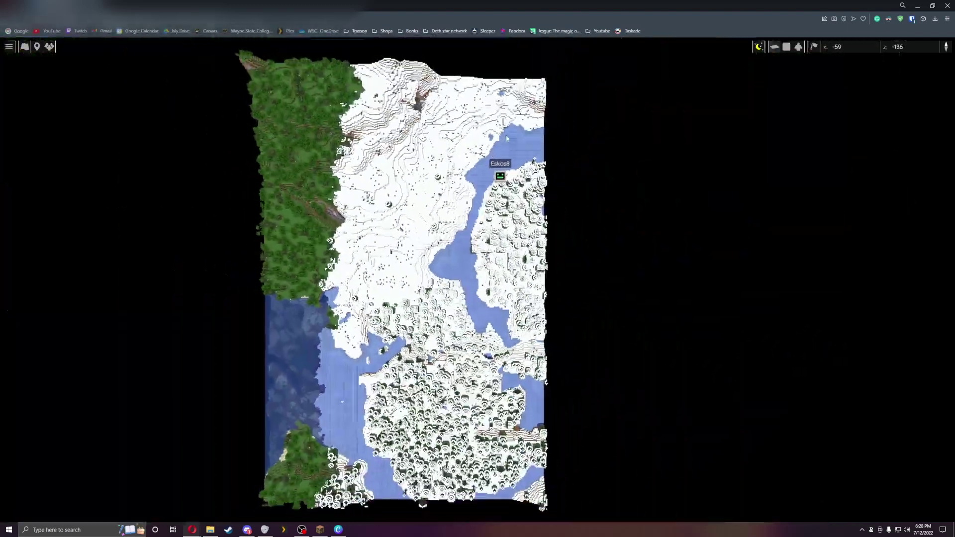
{"action": "left_click_drag", "start_coordinate": [507, 138], "coordinate": [511, 177]}
{"action": "scroll", "coordinate": [512, 176], "scroll_direction": "up", "scroll_amount": 5}
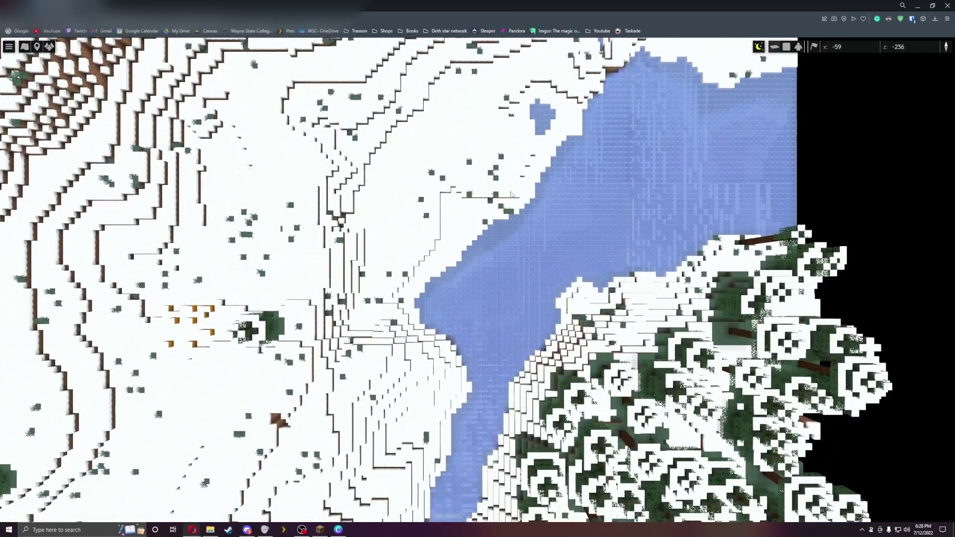
{"action": "scroll", "coordinate": [511, 194], "scroll_direction": "down", "scroll_amount": 3}
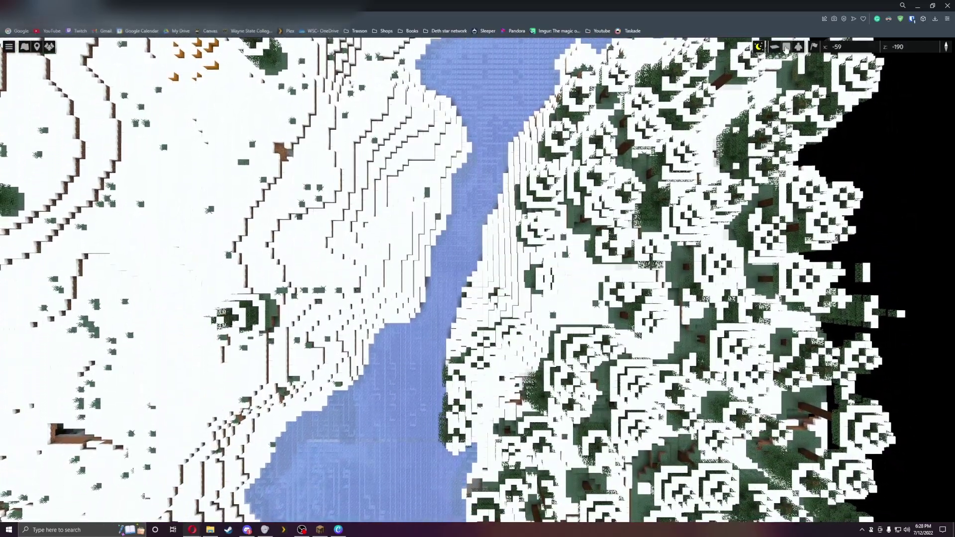
View the forest, snowfield and river of the World map in flat mode, then return to perspective view.
{"action": "left_click", "coordinate": [785, 47]}
{"action": "scroll", "coordinate": [594, 164], "scroll_direction": "down", "scroll_amount": 5}
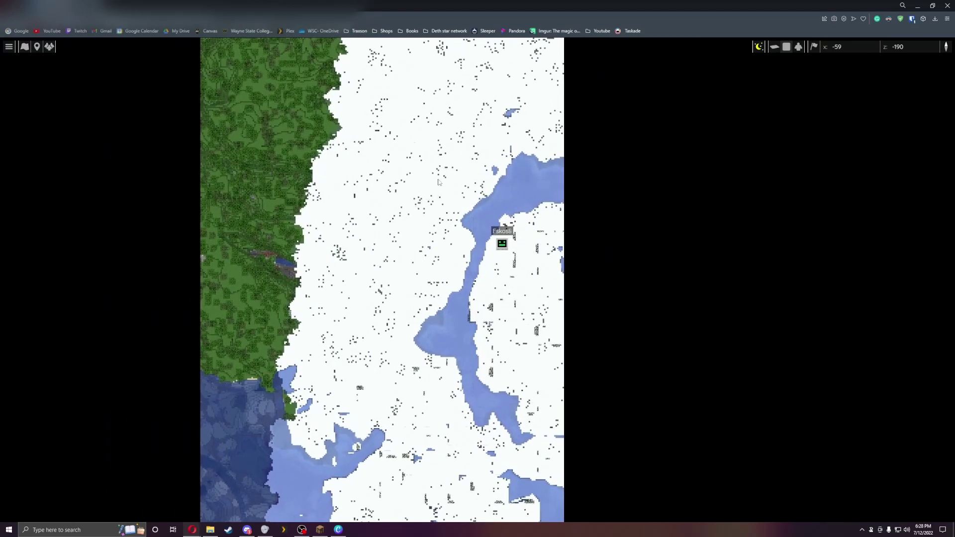
{"action": "key", "text": "Left"}
{"action": "scroll", "coordinate": [439, 184], "scroll_direction": "up", "scroll_amount": 3}
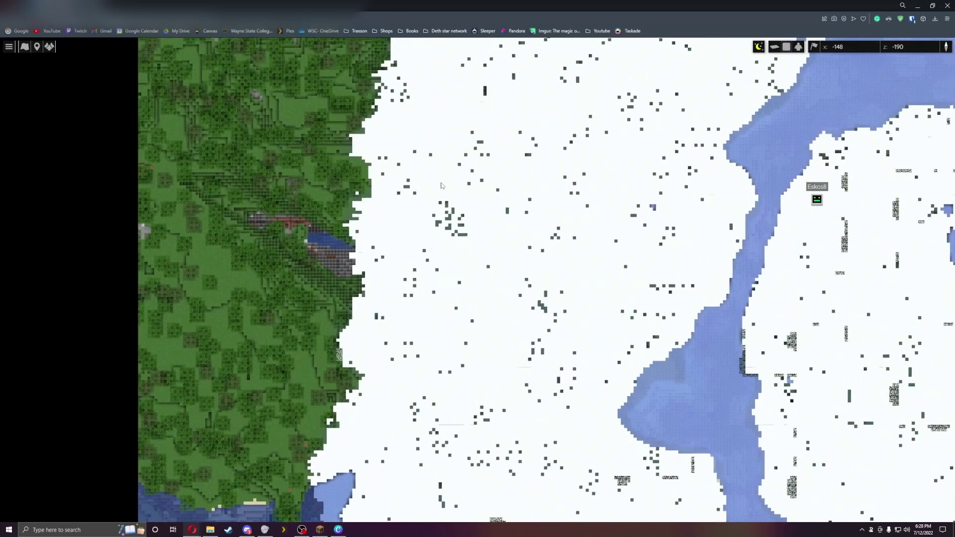
{"action": "key", "text": "Right"}
{"action": "key", "text": "Down"}
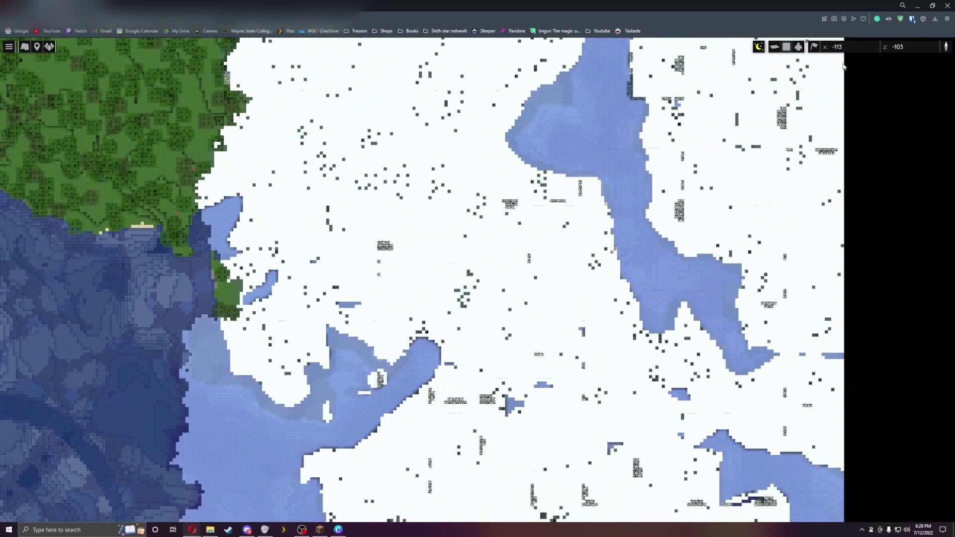
{"action": "left_click", "coordinate": [773, 47]}
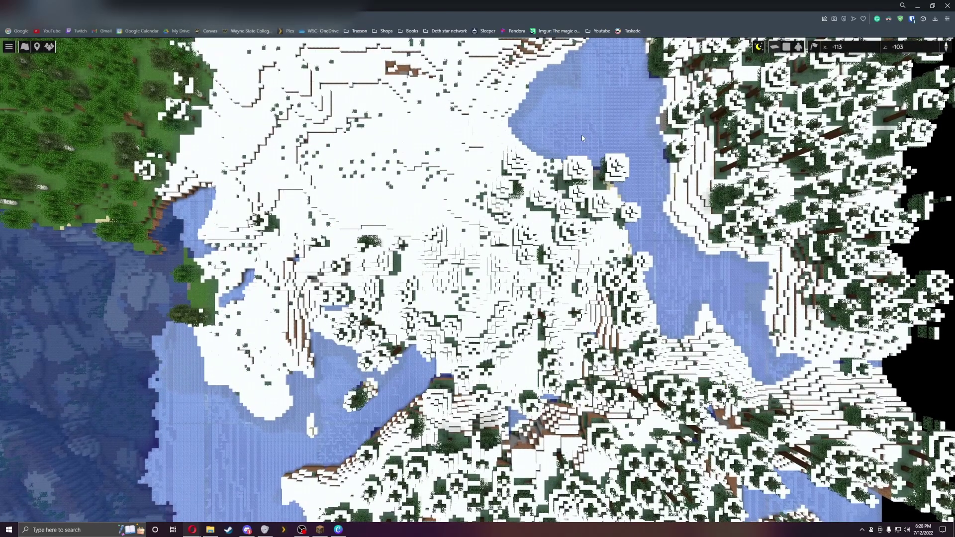
{"action": "scroll", "coordinate": [585, 113], "scroll_direction": "down", "scroll_amount": 5}
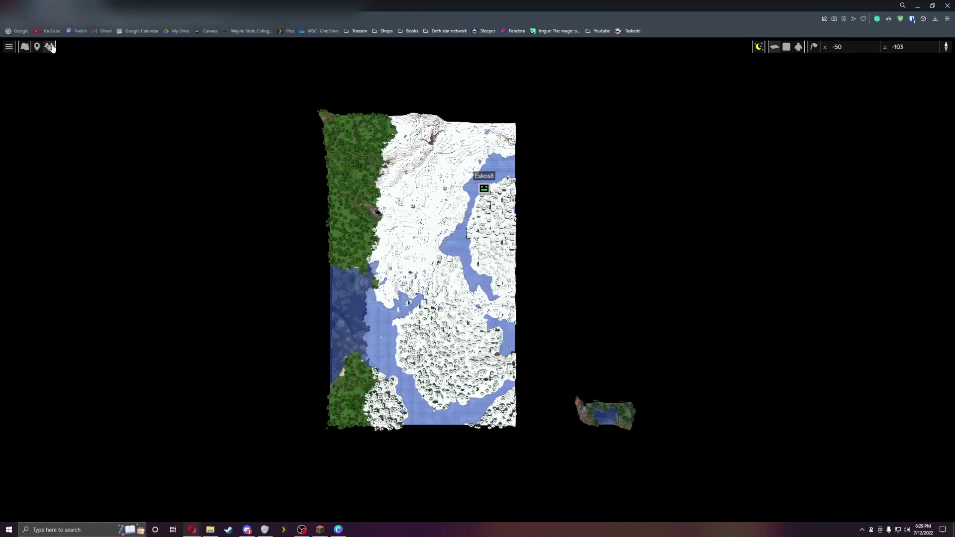
View the player list and the map's marker list, then open the map viewer's settings.
{"action": "left_click", "coordinate": [50, 47]}
{"action": "left_click", "coordinate": [9, 47]}
{"action": "left_click", "coordinate": [10, 49]}
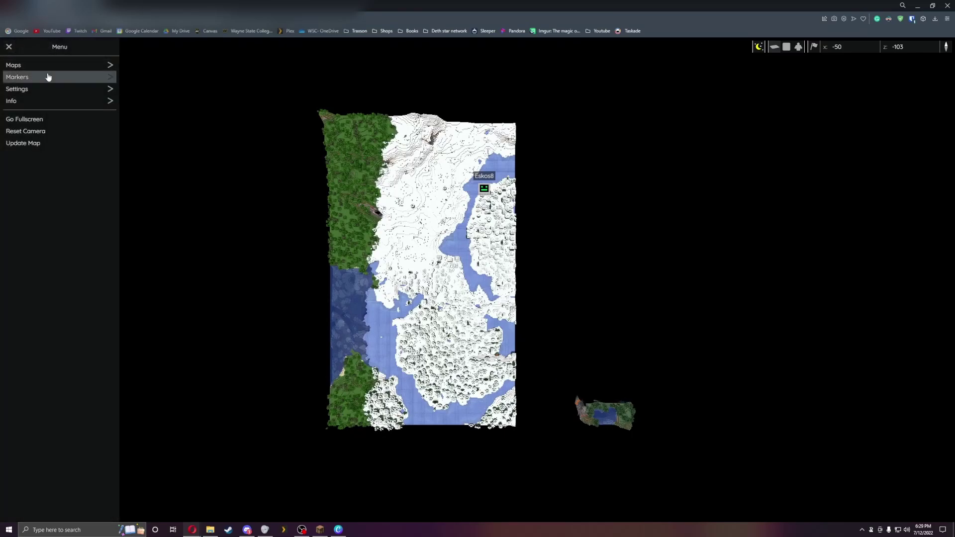
{"action": "left_click", "coordinate": [47, 77]}
{"action": "left_click", "coordinate": [12, 48]}
{"action": "left_click", "coordinate": [55, 91]}
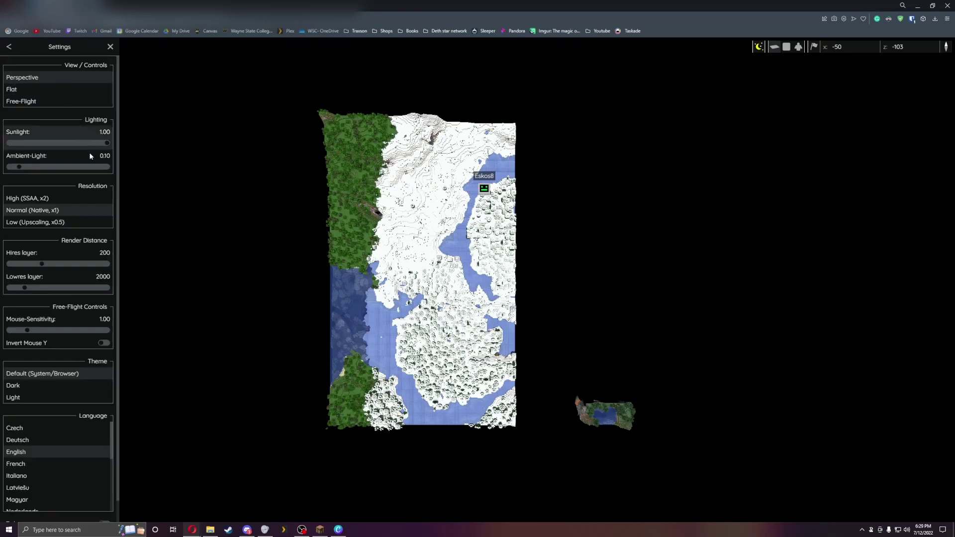
Try the High (SSAA, x2) and Low (Upscaling, x0.5) resolutions, then restore Normal (Native, x1).
{"action": "left_click", "coordinate": [41, 201]}
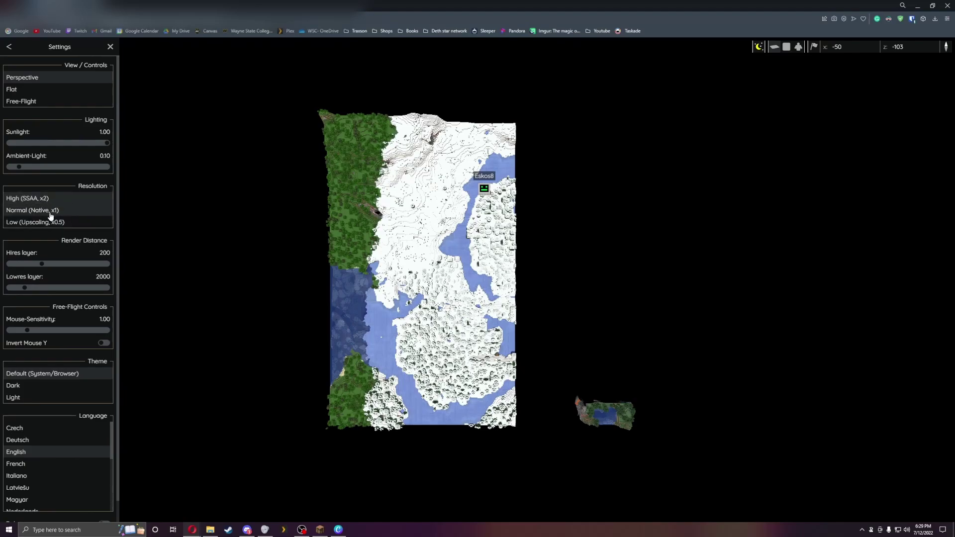
{"action": "left_click", "coordinate": [56, 222]}
{"action": "left_click", "coordinate": [57, 211]}
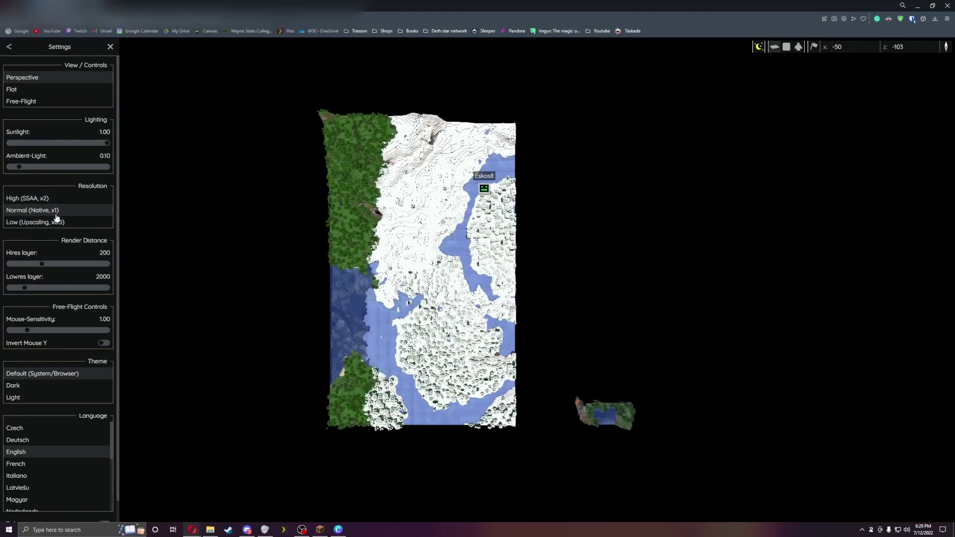
Set the map viewer's theme to Dark and look through the available interface languages.
{"action": "scroll", "coordinate": [46, 301], "scroll_direction": "down", "scroll_amount": 1}
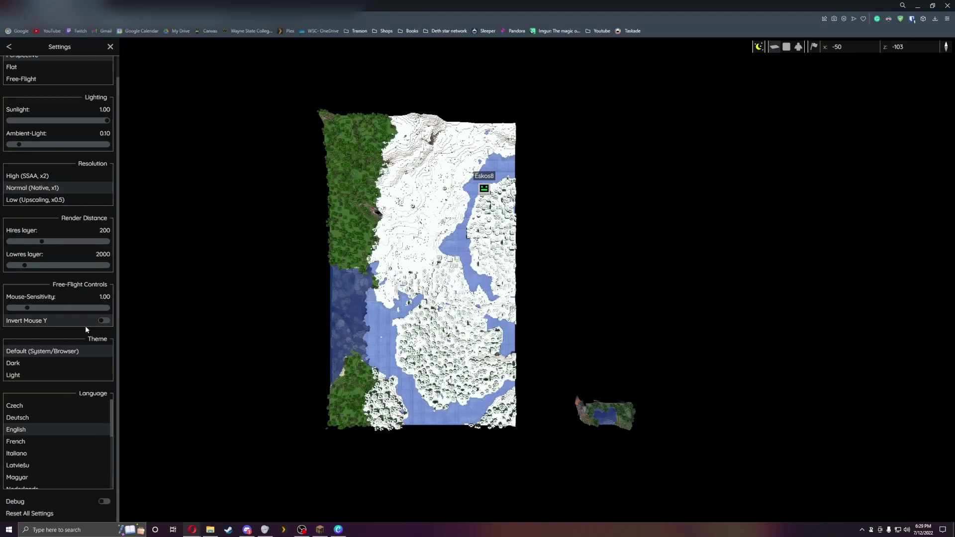
{"action": "left_click", "coordinate": [39, 372]}
{"action": "left_click", "coordinate": [39, 366]}
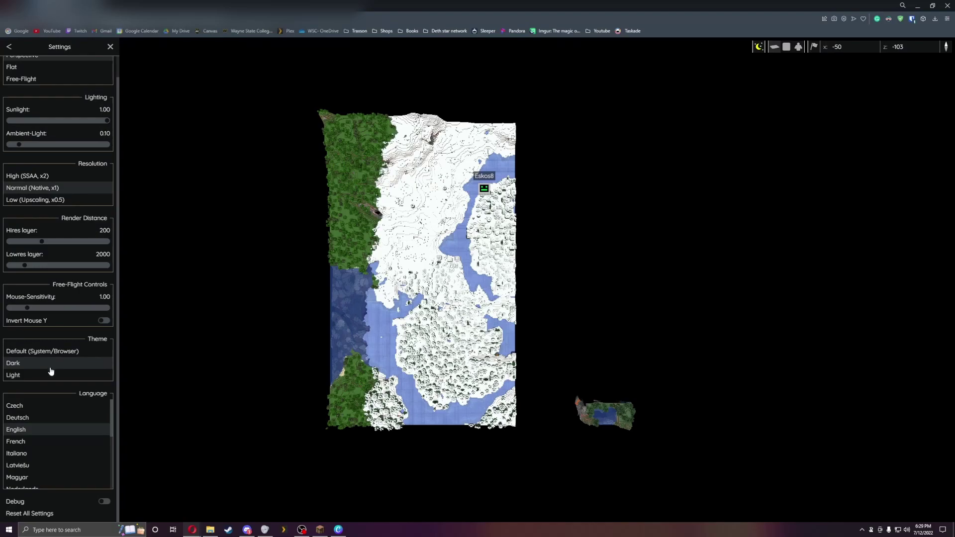
{"action": "scroll", "coordinate": [55, 438], "scroll_direction": "down", "scroll_amount": 4}
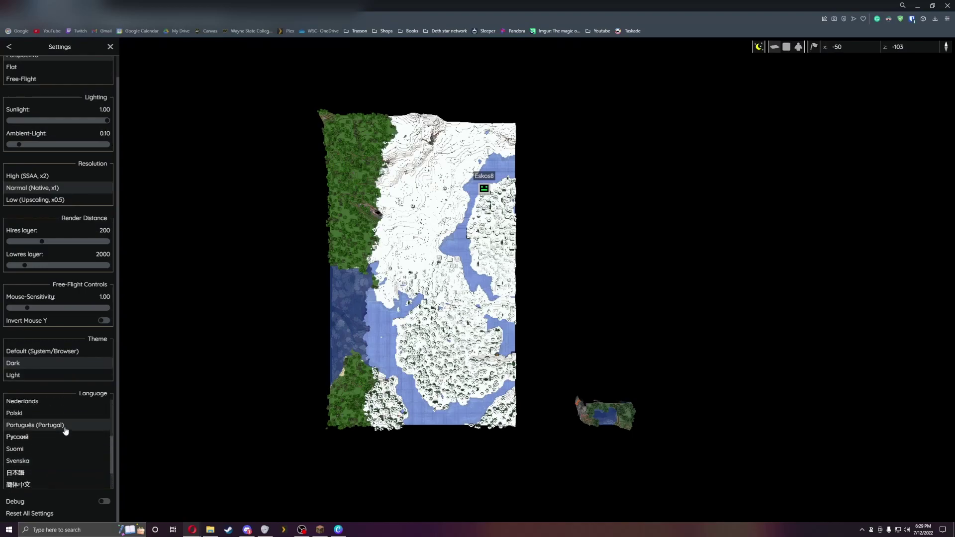
{"action": "scroll", "coordinate": [65, 431], "scroll_direction": "up", "scroll_amount": 4}
{"action": "scroll", "coordinate": [63, 271], "scroll_direction": "up", "scroll_amount": 1}
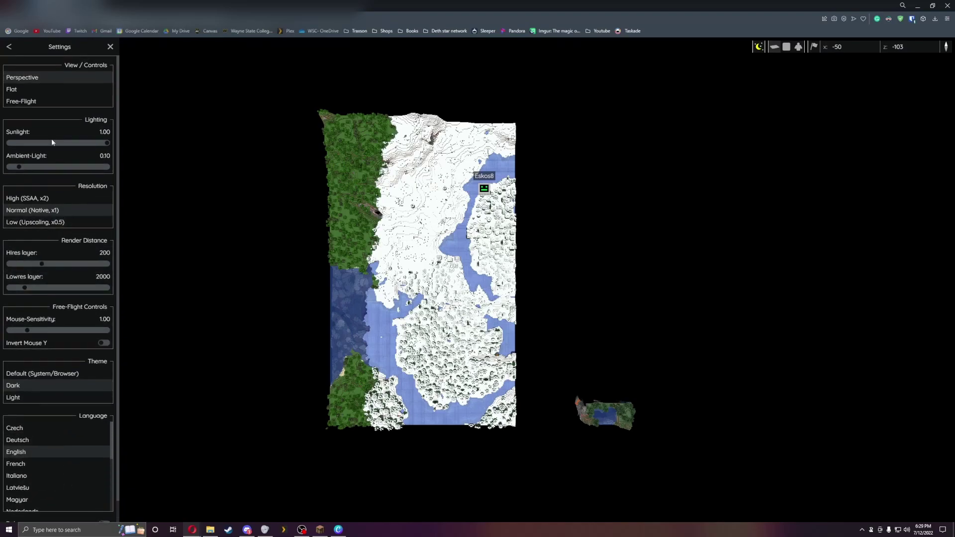
Switch the World map to free-flight view, fly over the frozen river and snowy plains, and return to the main menu.
{"action": "left_click", "coordinate": [40, 102]}
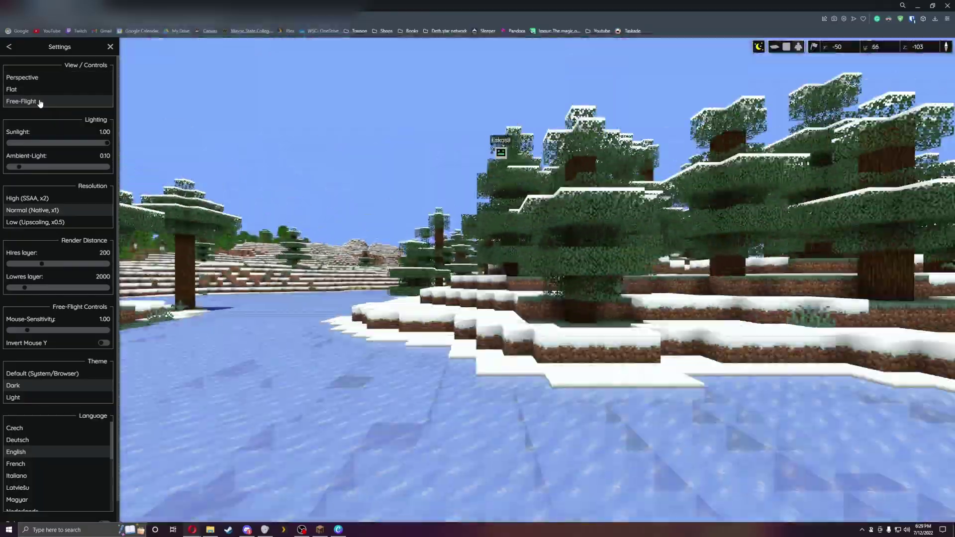
{"action": "left_click_drag", "start_coordinate": [207, 164], "coordinate": [82, 252]}
{"action": "key", "text": "s"}
{"action": "key", "text": "space"}
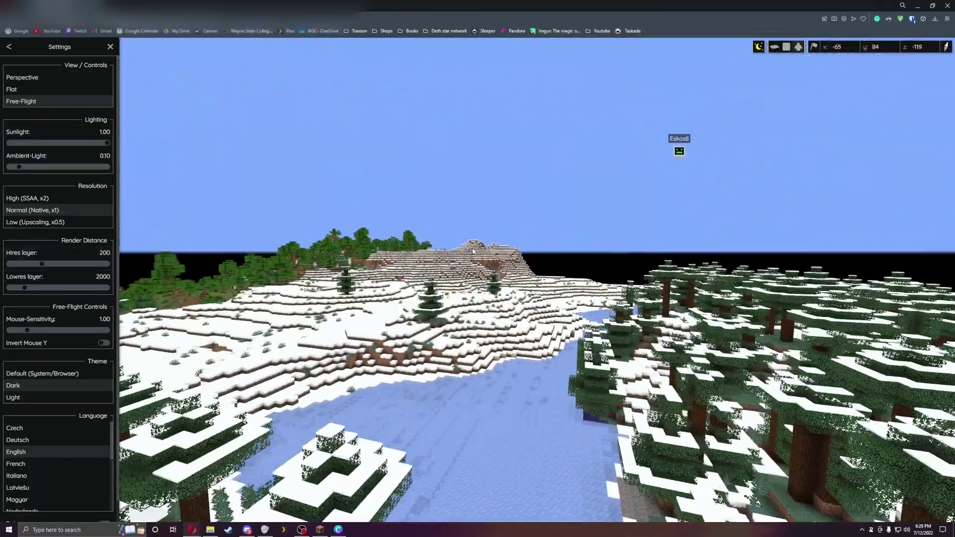
{"action": "key", "text": "w"}
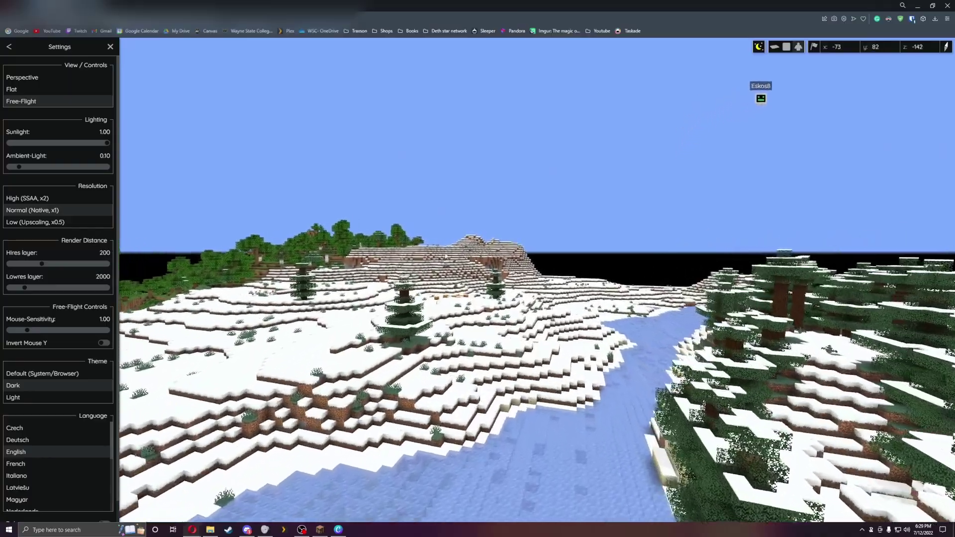
{"action": "key", "text": "w"}
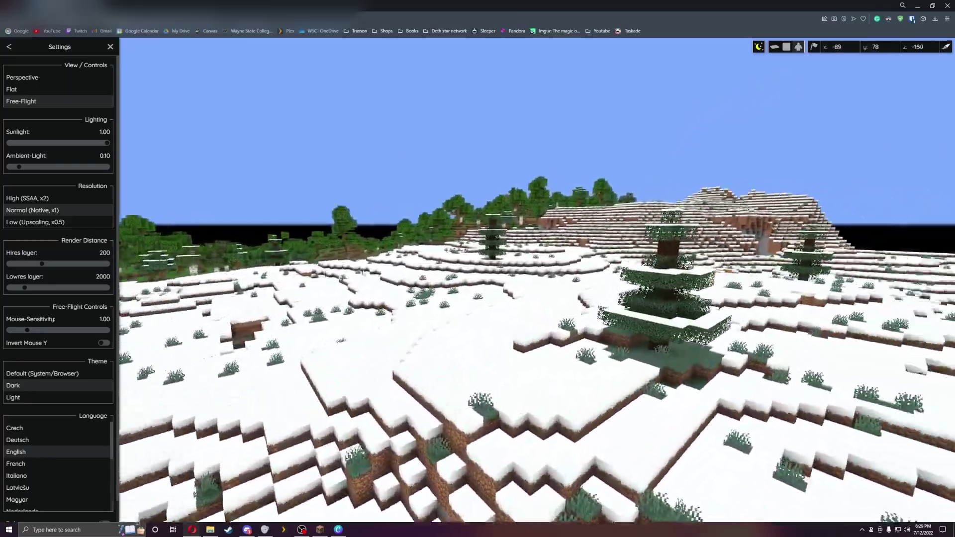
{"action": "key", "text": "w"}
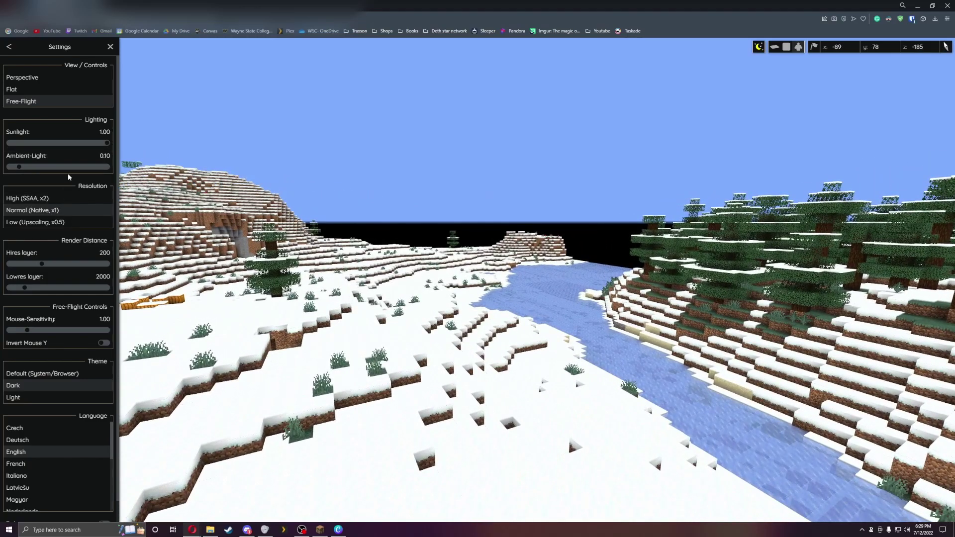
{"action": "left_click", "coordinate": [9, 47]}
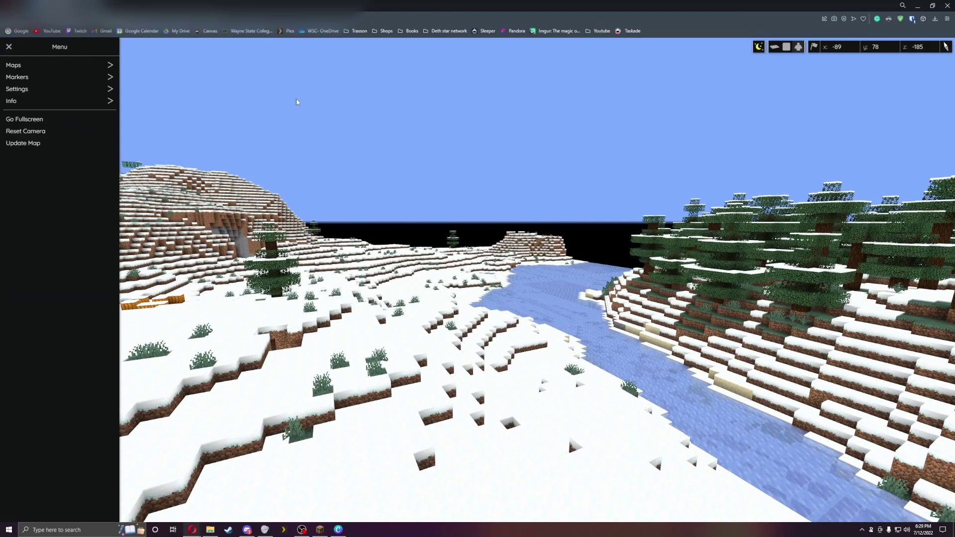